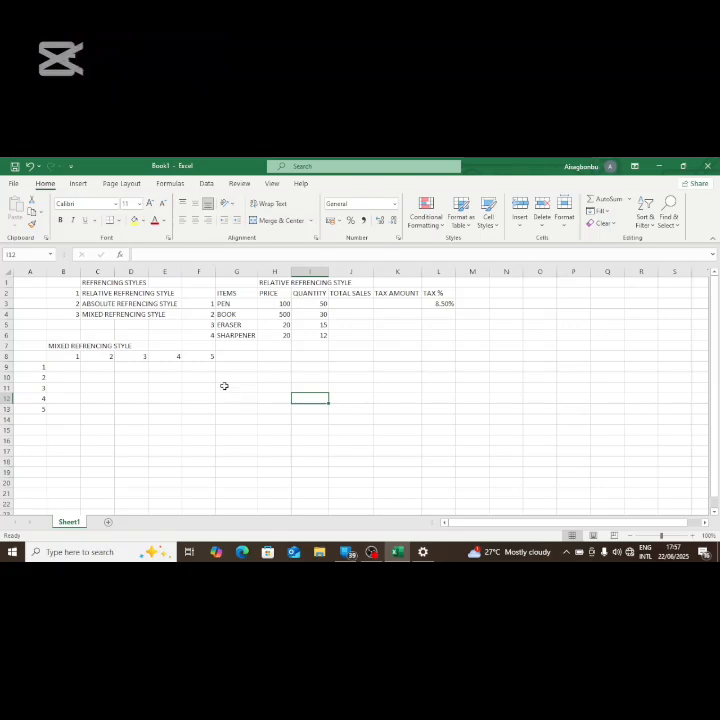
pyautogui.click(324, 347)
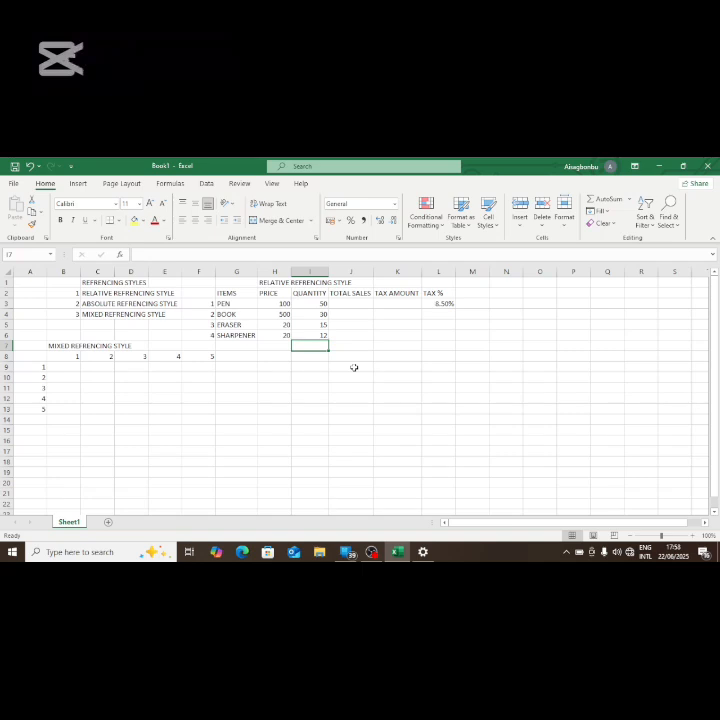
pyautogui.click(217, 399)
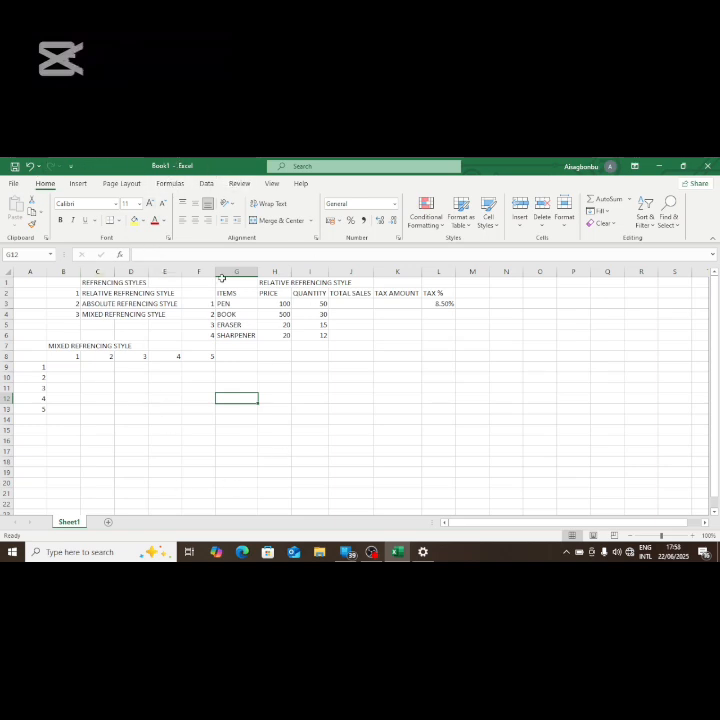
# Step: Add the Open command to the Quick Access Toolbar and remove it again
pyautogui.click(72, 167)
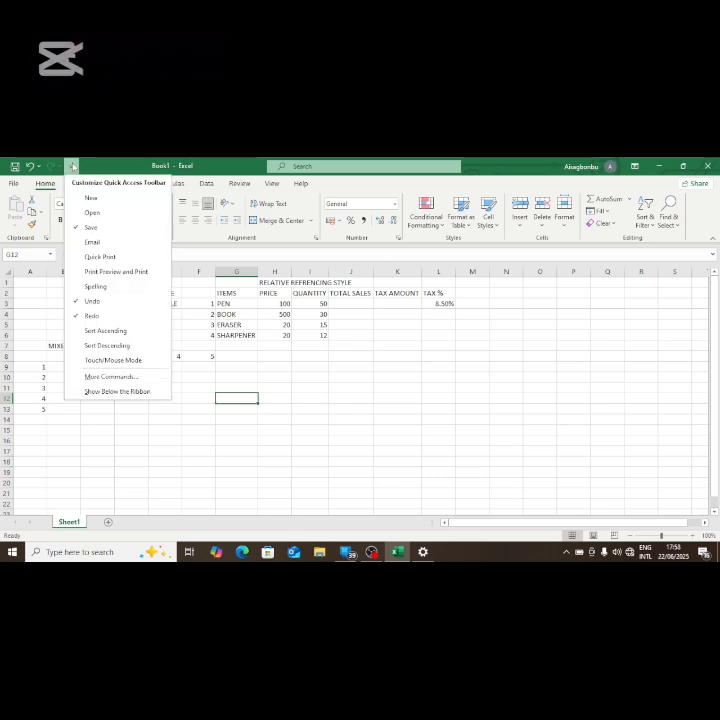
pyautogui.click(100, 213)
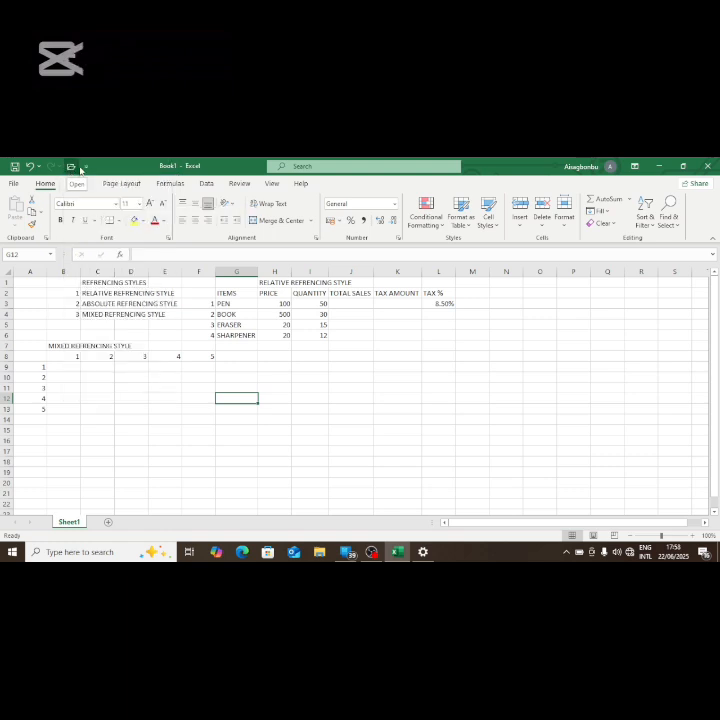
pyautogui.click(88, 169)
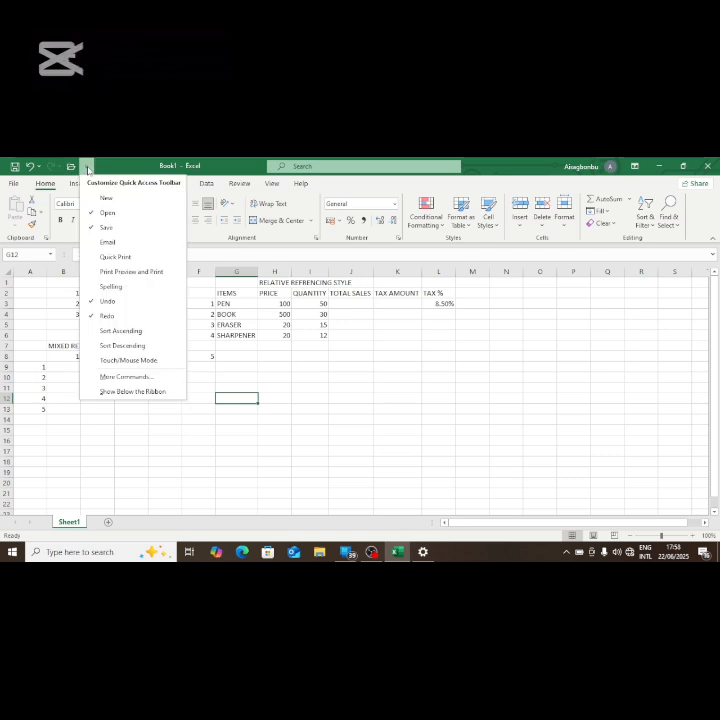
pyautogui.click(102, 216)
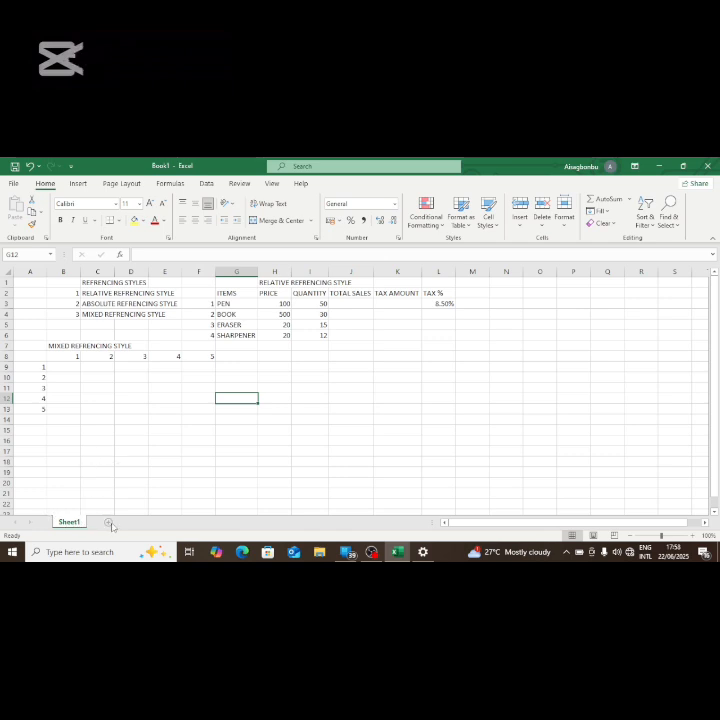
# Step: Add two blank worksheets to the workbook and delete both of them again
pyautogui.click(110, 524)
pyautogui.click(141, 524)
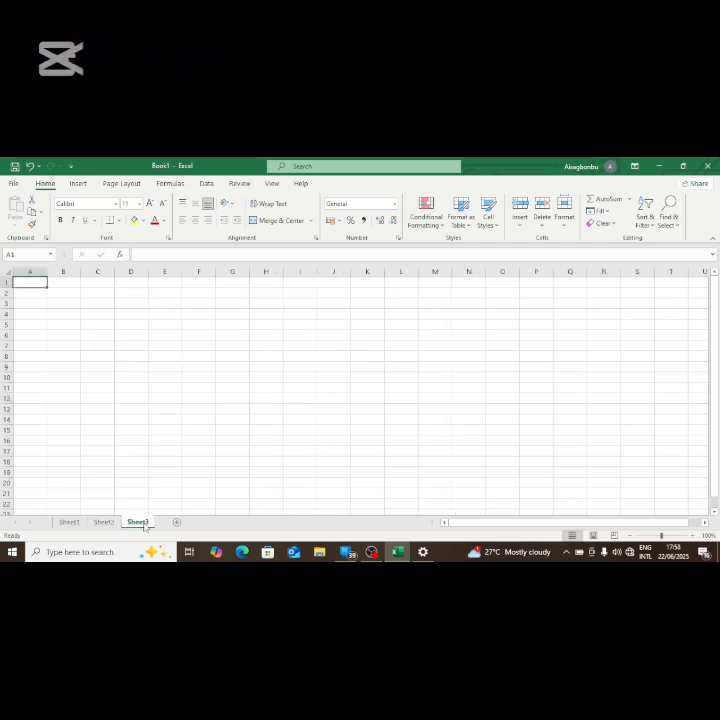
pyautogui.rightClick(144, 526)
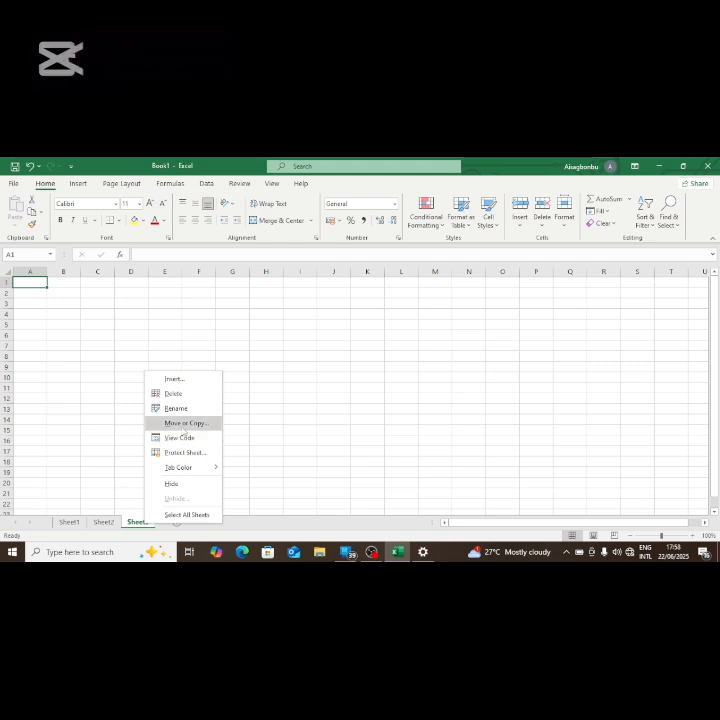
pyautogui.click(175, 393)
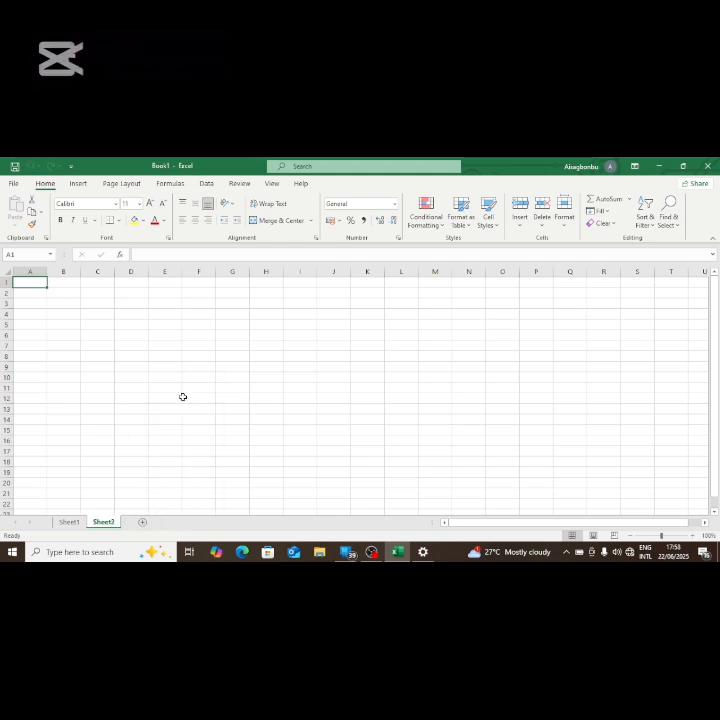
pyautogui.rightClick(114, 525)
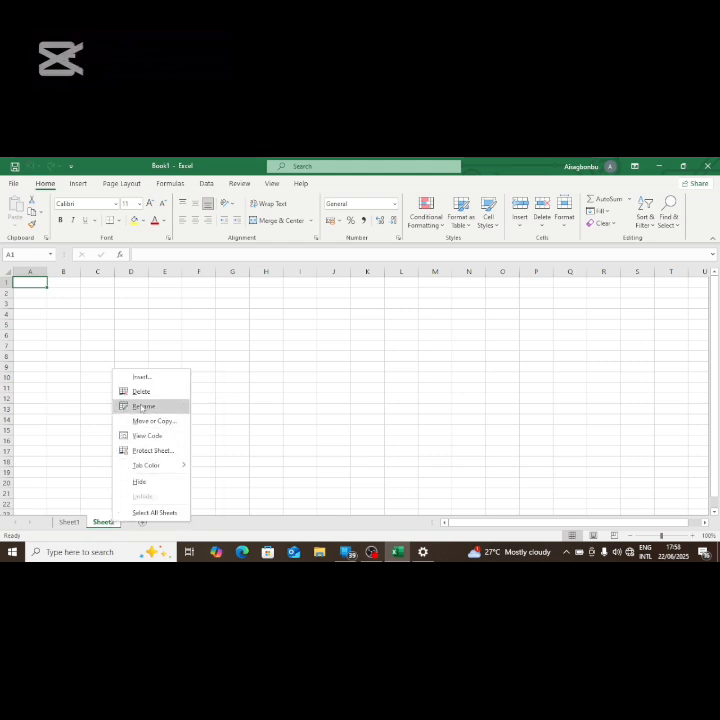
pyautogui.click(142, 394)
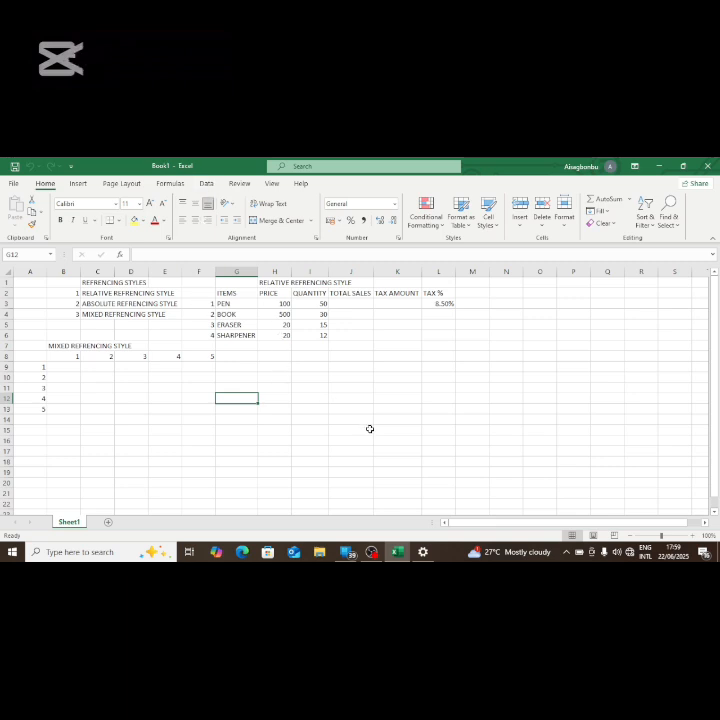
# Step: Format the REFRENCING STYLES heading in C1 in bold at font size 22
pyautogui.click(85, 282)
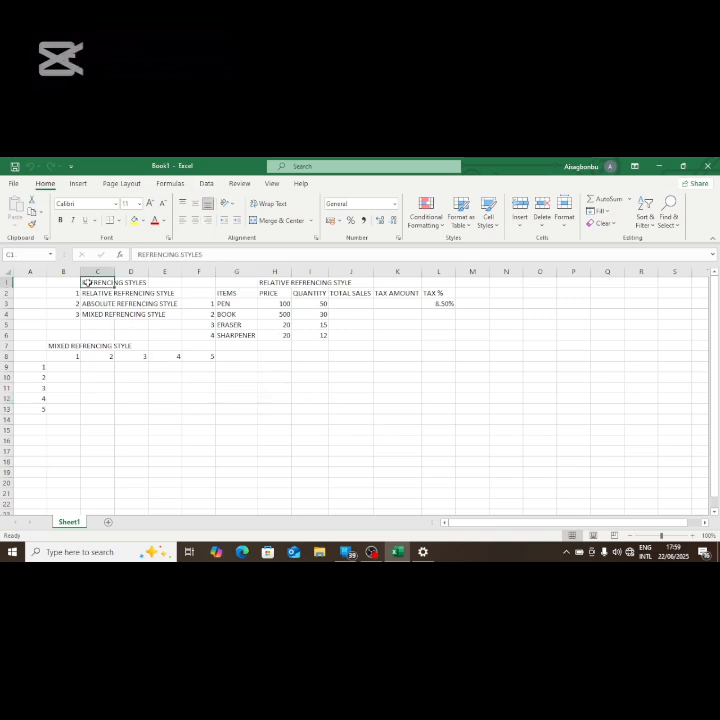
pyautogui.click(150, 204)
pyautogui.click(150, 204)
pyautogui.click(150, 204)
pyautogui.click(150, 204)
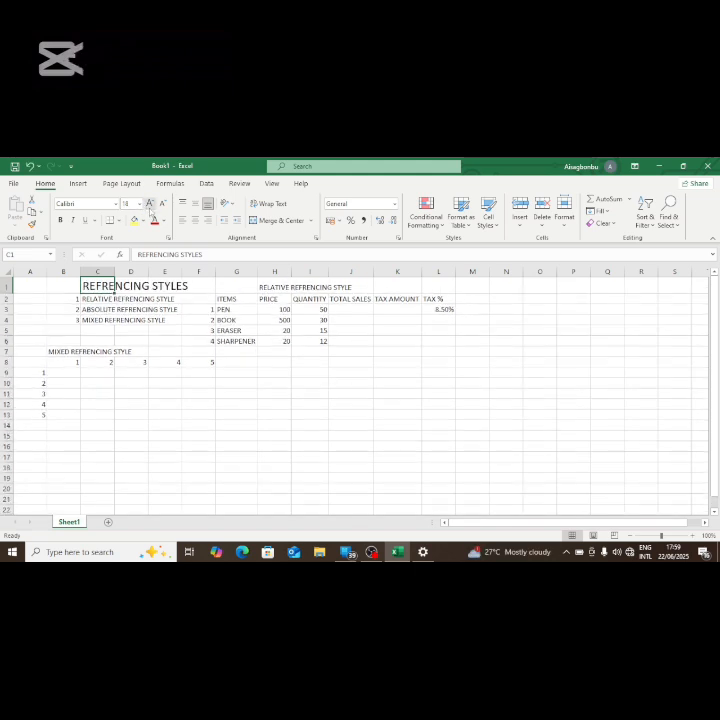
pyautogui.click(150, 204)
pyautogui.click(150, 204)
pyautogui.click(60, 220)
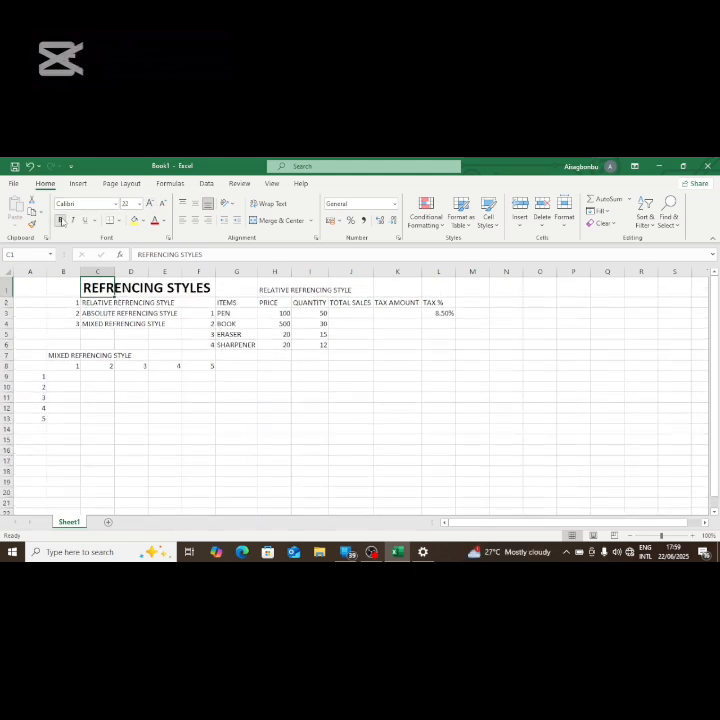
pyautogui.click(186, 436)
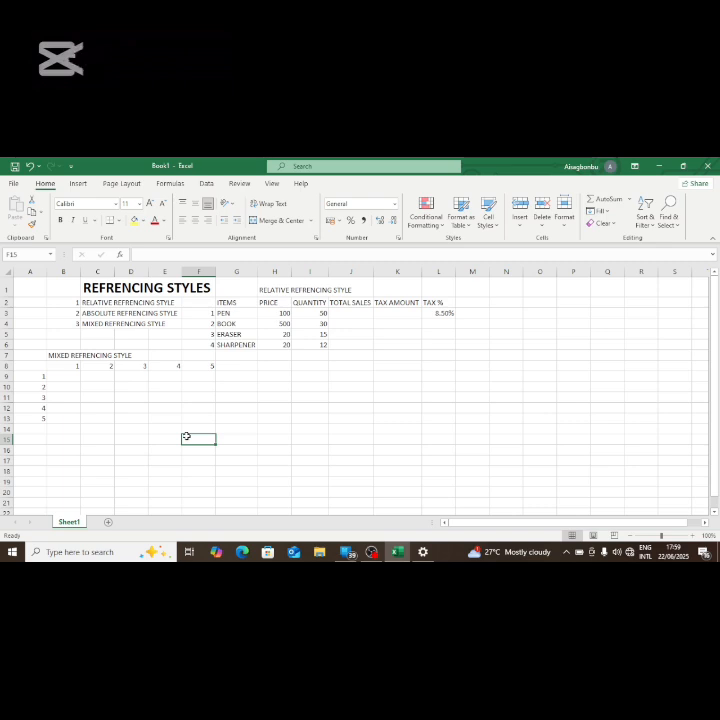
# Step: Autofit column C to the width of the REFRENCING STYLES heading
pyautogui.click(106, 290)
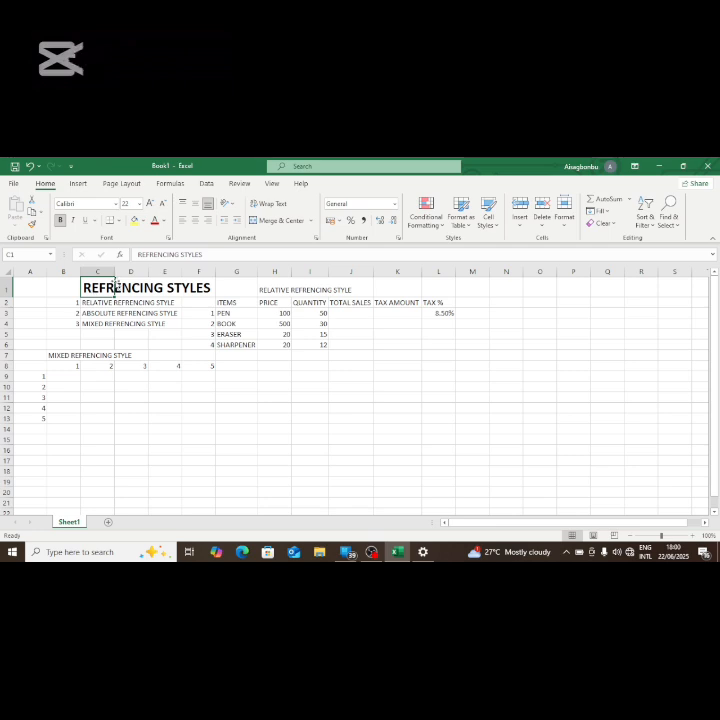
pyautogui.doubleClick(115, 268)
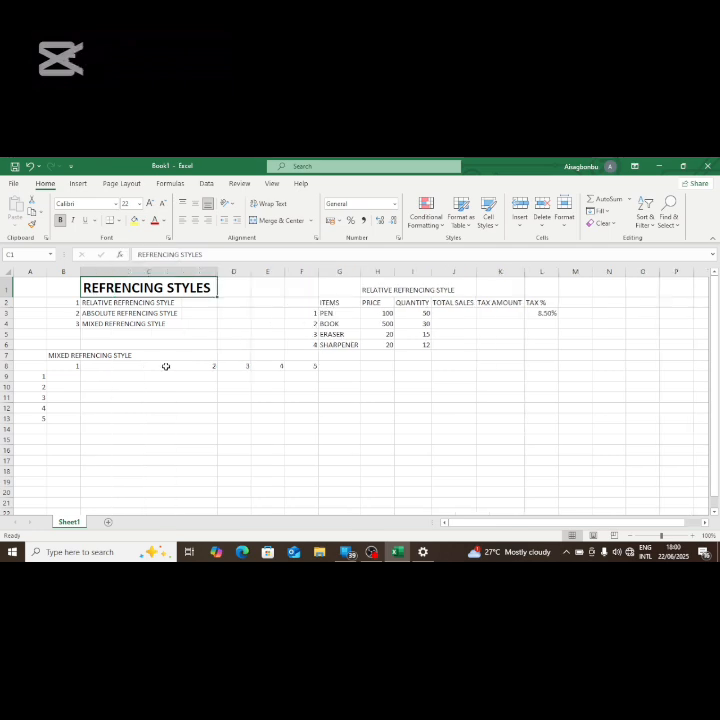
pyautogui.click(227, 469)
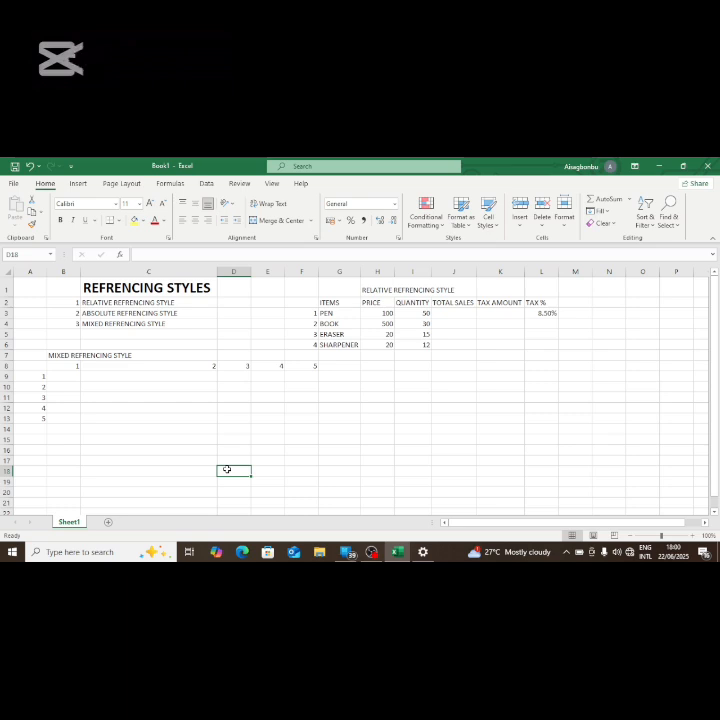
# Step: Fill the three listed referencing style names in C2:C4 with yellow
pyautogui.click(104, 302)
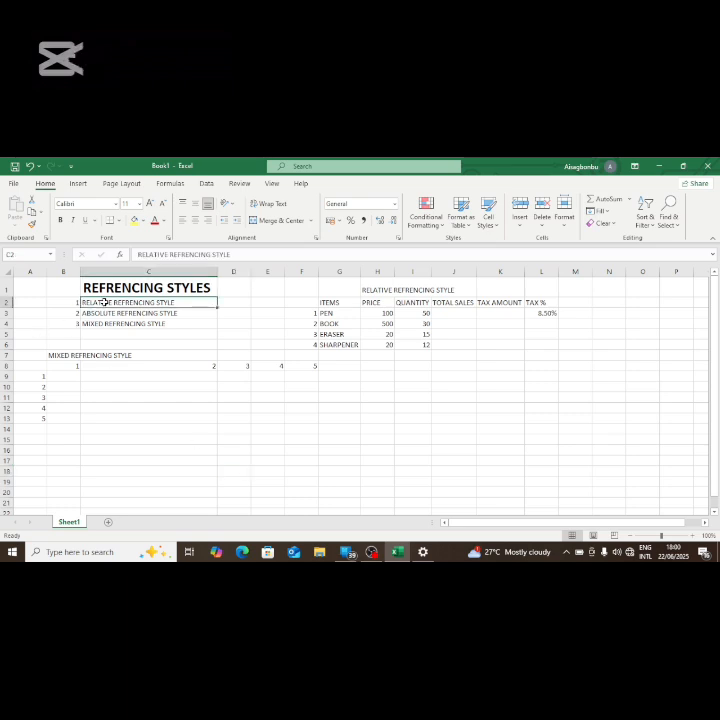
pyautogui.moveTo(104, 302); pyautogui.dragTo(108, 323)
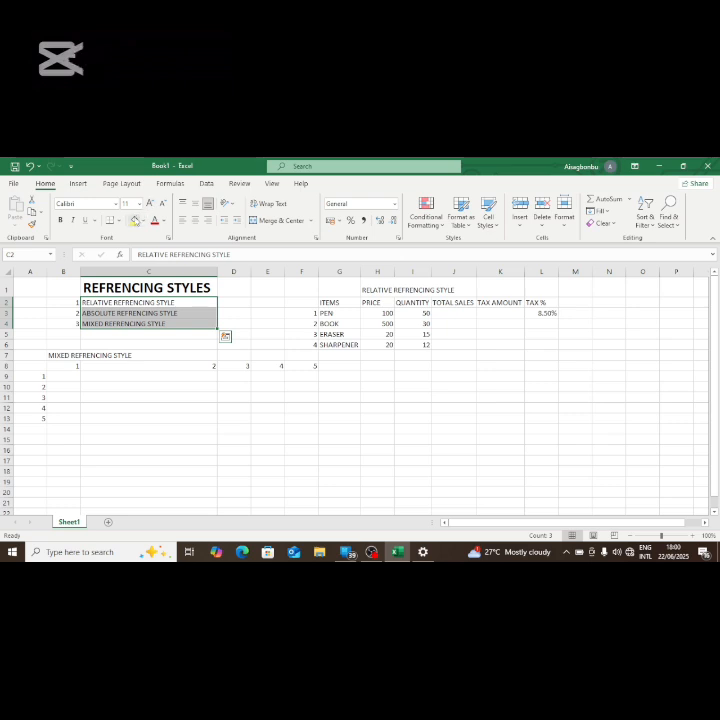
pyautogui.click(134, 220)
pyautogui.click(198, 411)
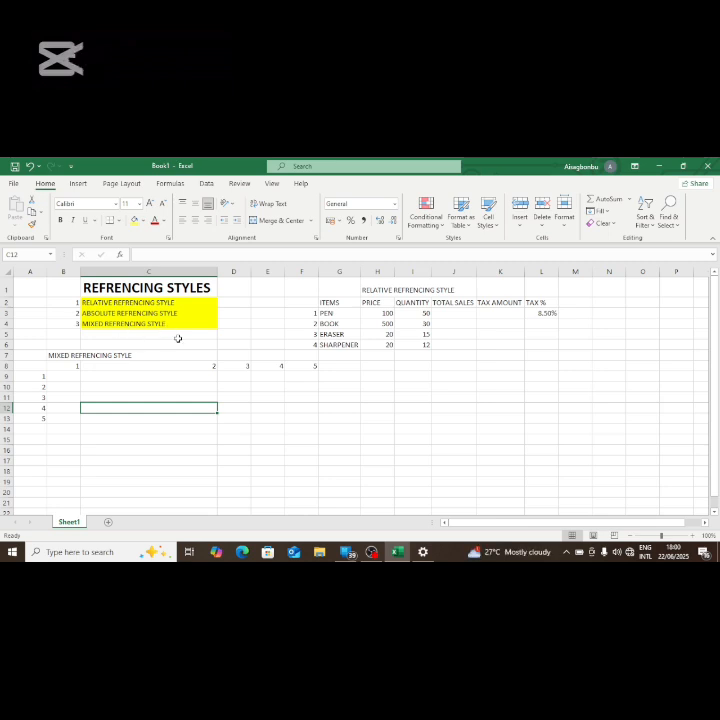
# Step: Enlarge the RELATIVE REFRENCING STYLE heading in H1 to font size 20 and fill its cell with orange
pyautogui.click(376, 289)
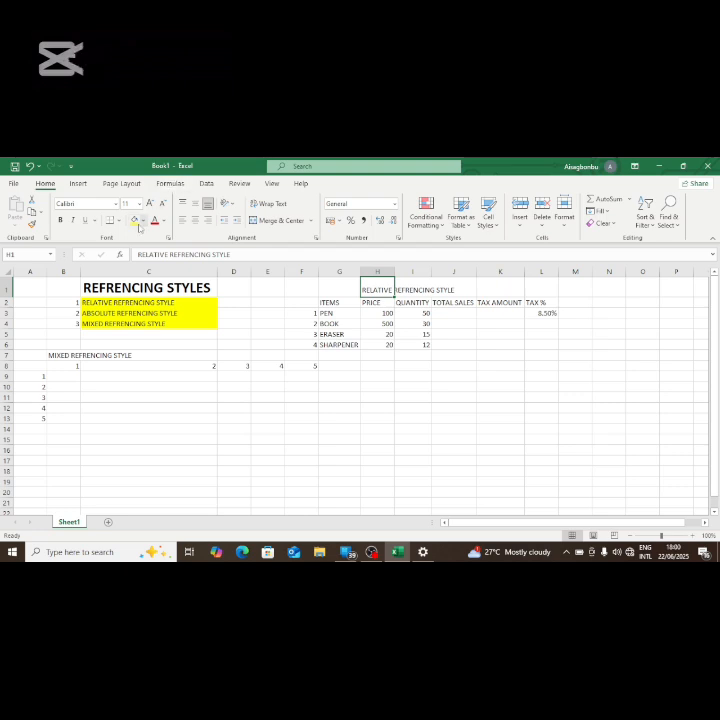
pyautogui.click(149, 203)
pyautogui.click(149, 203)
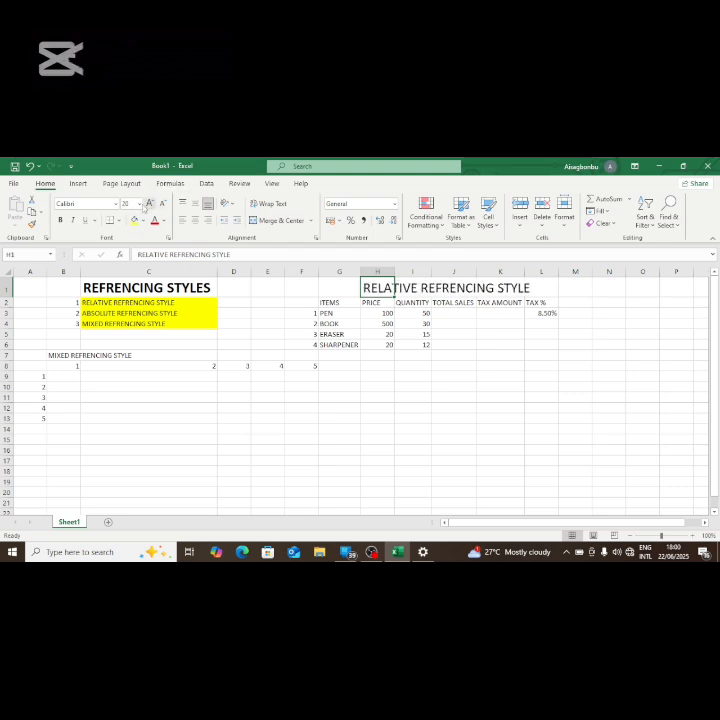
pyautogui.click(144, 220)
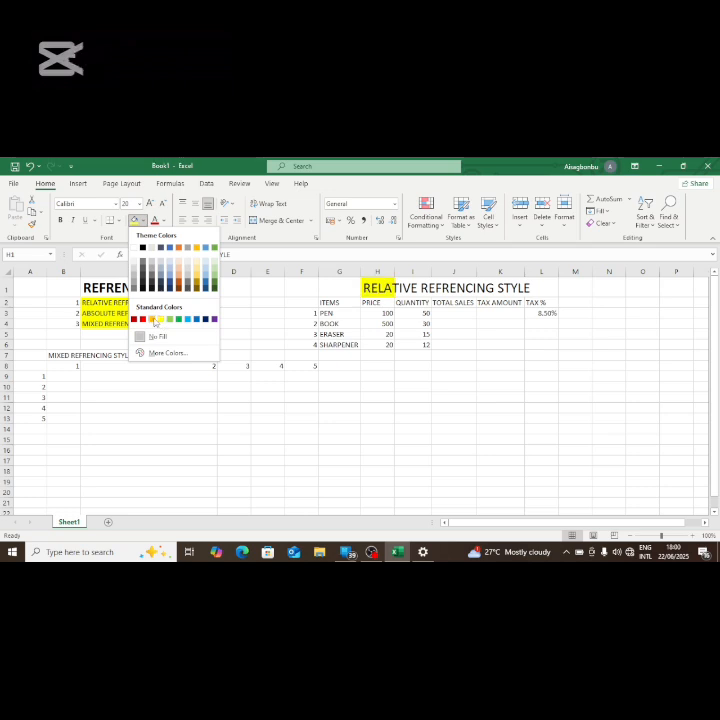
pyautogui.click(152, 319)
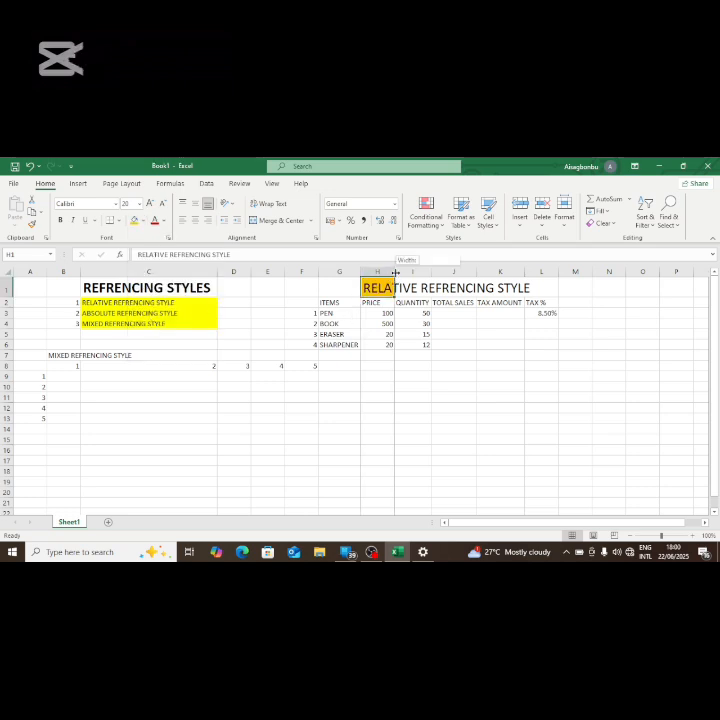
# Step: Autofit column H to the RELATIVE REFRENCING STYLE heading and narrow it to about half that width
pyautogui.doubleClick(395, 276)
pyautogui.click(543, 281)
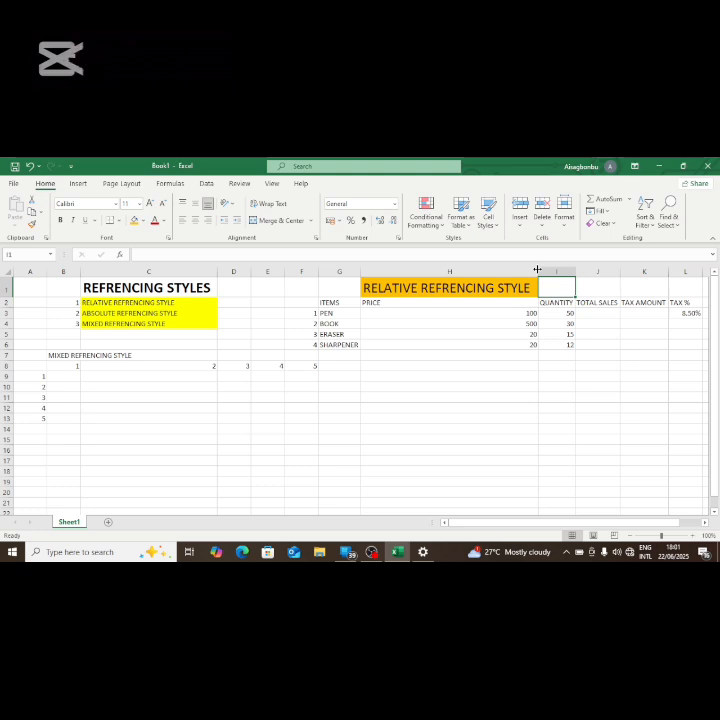
pyautogui.moveTo(537, 270); pyautogui.dragTo(453, 270)
pyautogui.click(408, 372)
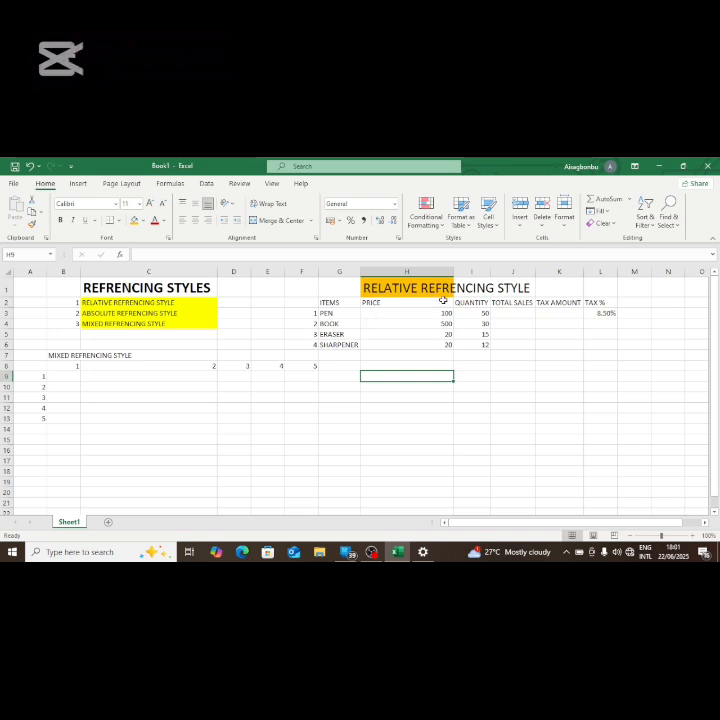
pyautogui.click(436, 291)
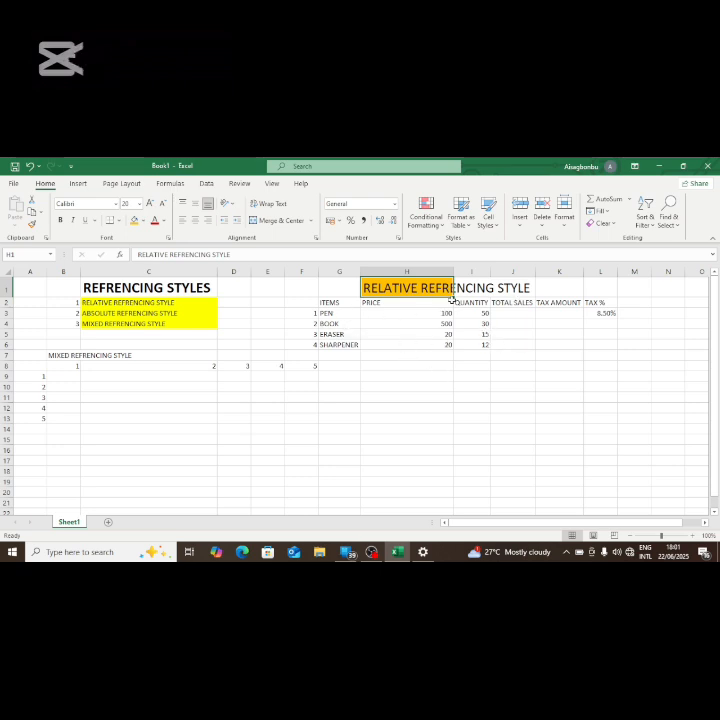
pyautogui.click(488, 388)
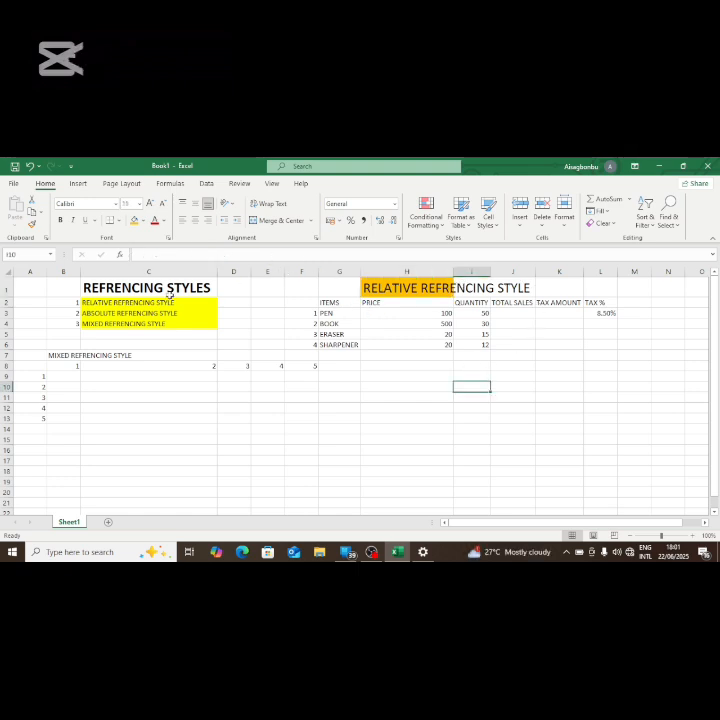
# Step: Narrow column C to about half its width and autofit column H to the RELATIVE REFRENCING STYLE heading
pyautogui.moveTo(217, 271); pyautogui.dragTo(150, 271)
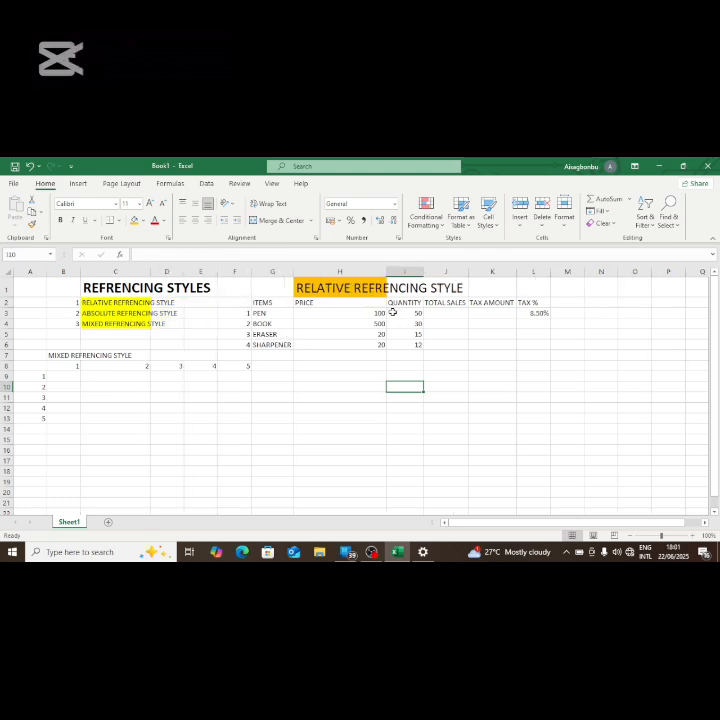
pyautogui.doubleClick(386, 272)
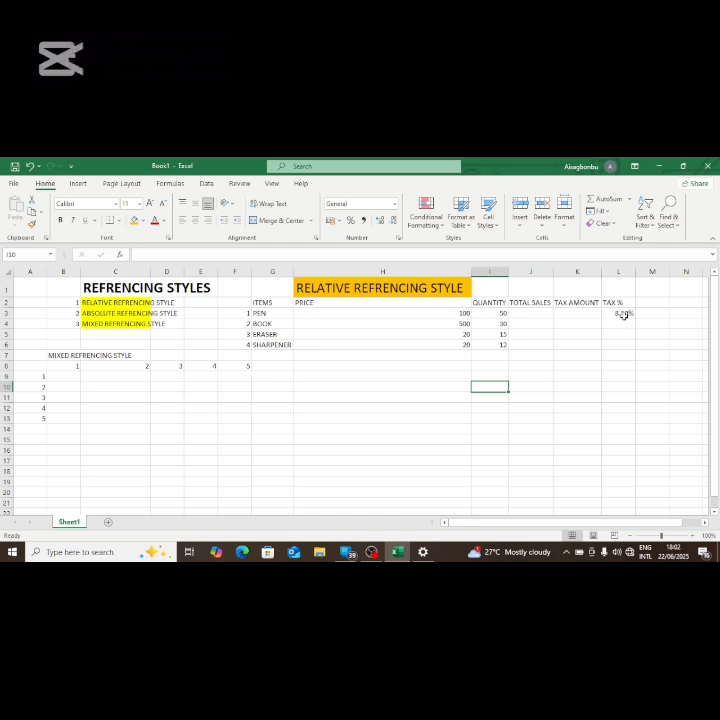
pyautogui.click(326, 405)
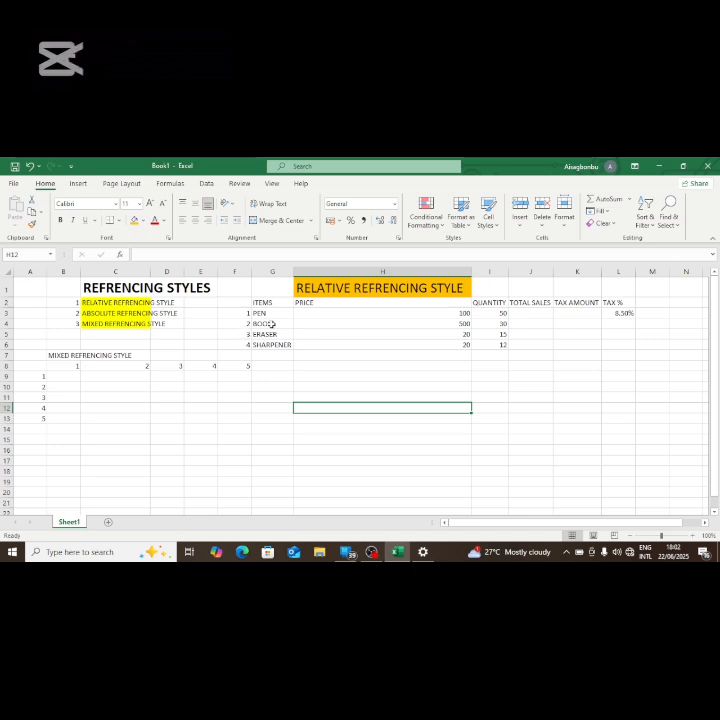
# Step: Enter the numbers 1 and 2 in cells H8 and H9, below the items table
pyautogui.click(383, 367)
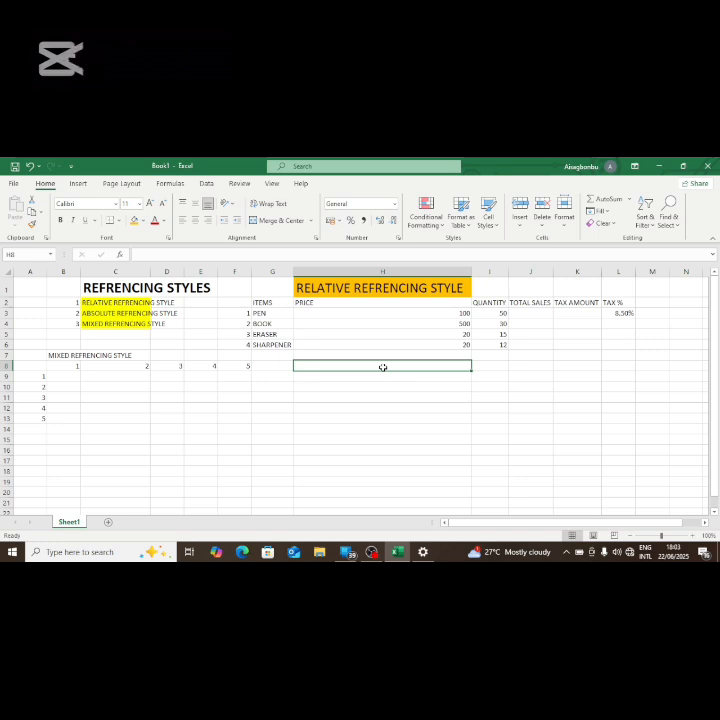
pyautogui.write('1')
pyautogui.press('Return')
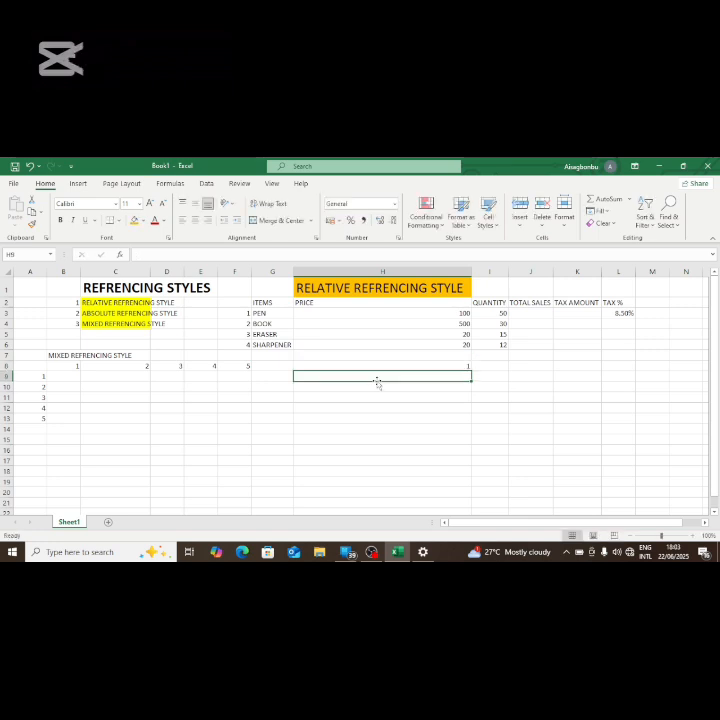
pyautogui.write('2')
pyautogui.press('Return')
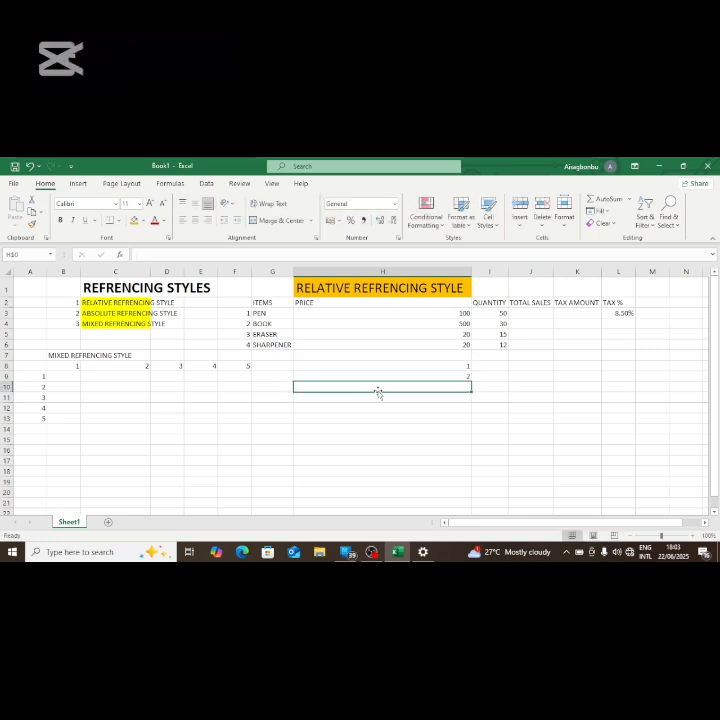
# Step: Enter 3 in cell H10 and extend the H8:H10 number series down through H14
pyautogui.write('3')
pyautogui.press('Return')
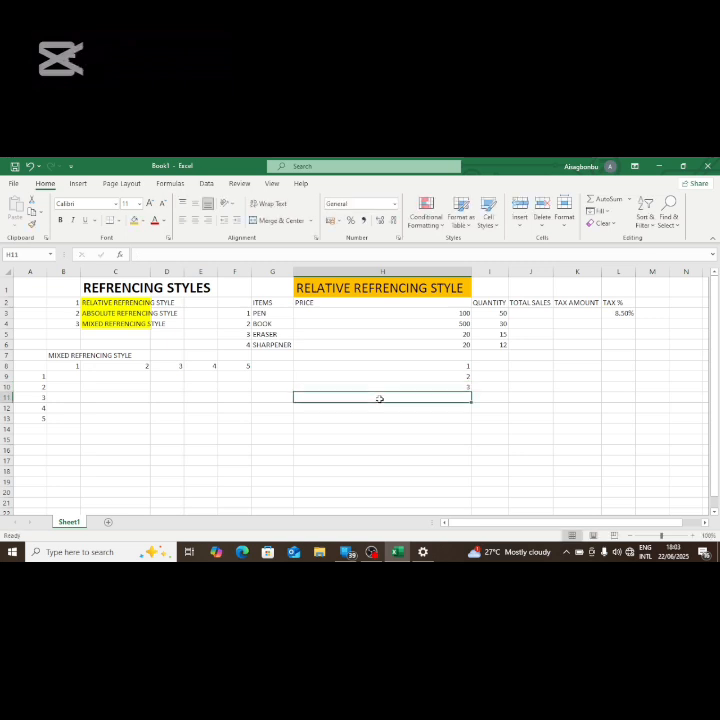
pyautogui.click(438, 368)
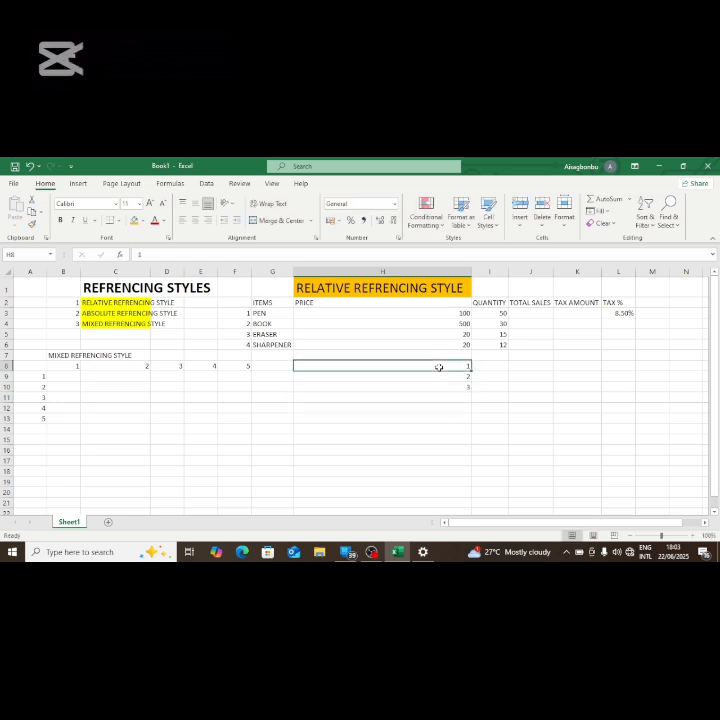
pyautogui.moveTo(438, 368); pyautogui.dragTo(445, 384)
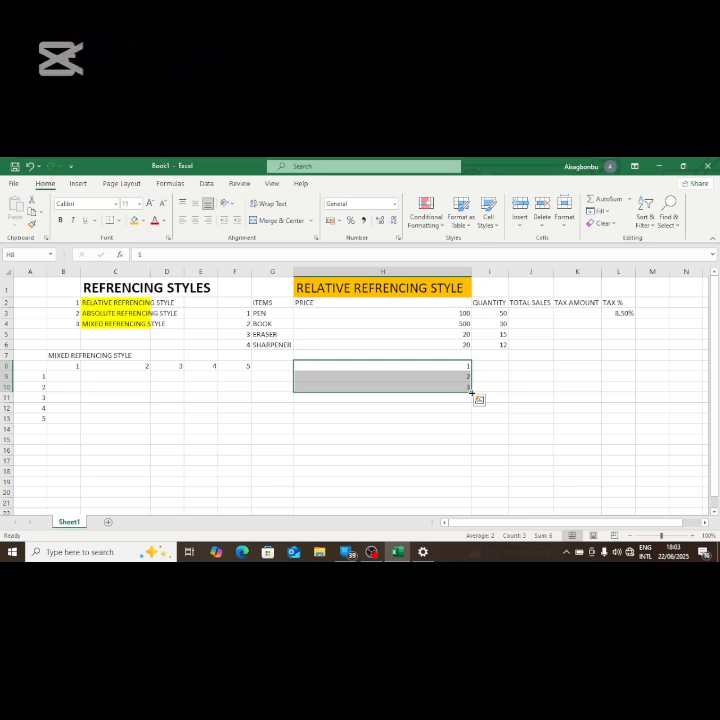
pyautogui.moveTo(472, 392); pyautogui.dragTo(470, 436)
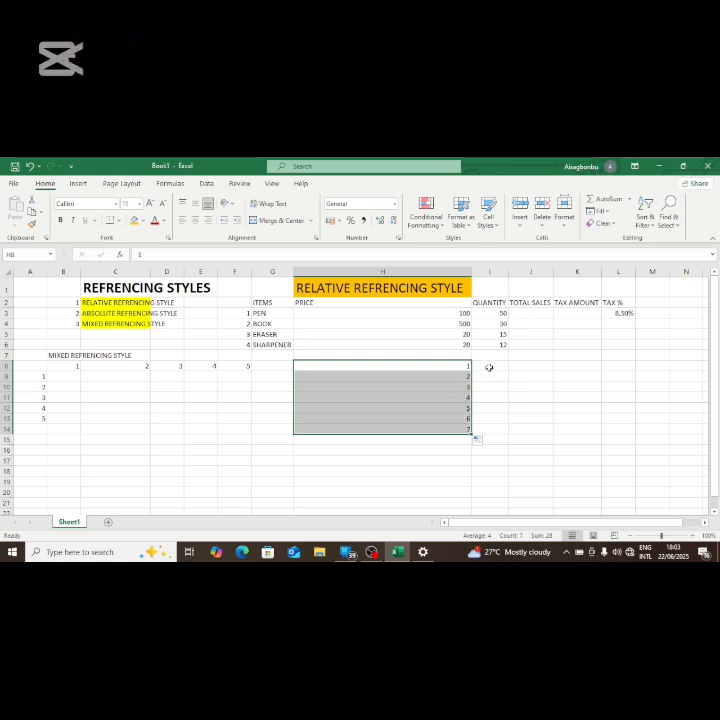
# Step: Enter 2 and 4 in cells I8 and I9 and extend the series down through I14
pyautogui.click(489, 367)
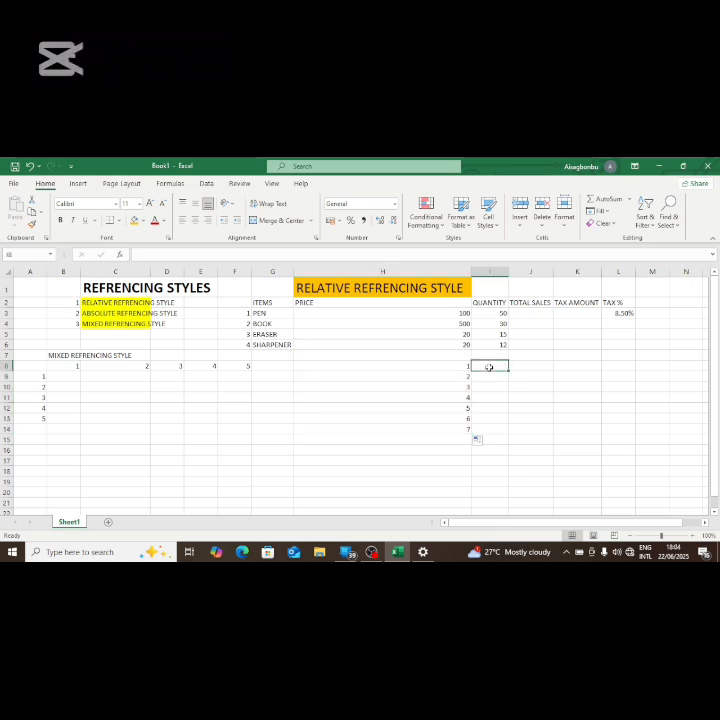
pyautogui.write('2')
pyautogui.press('Return')
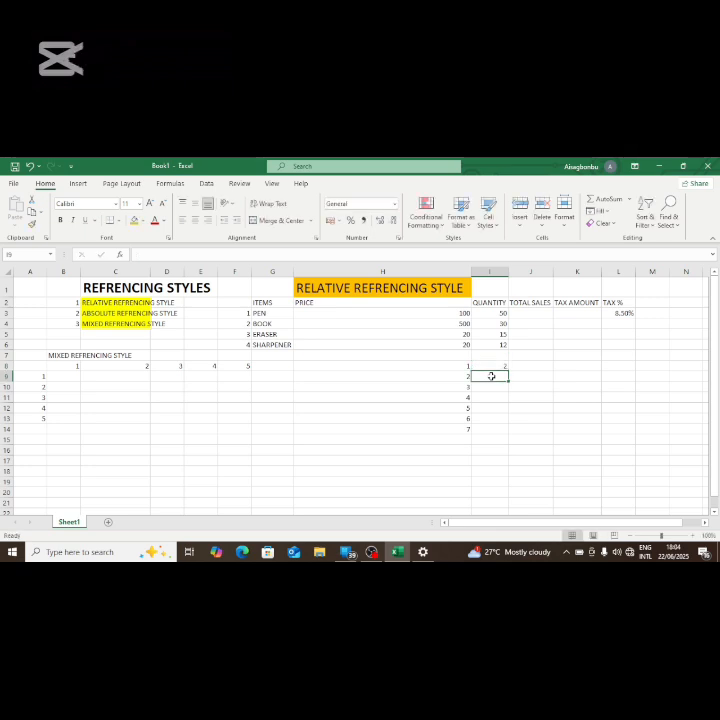
pyautogui.write('4')
pyautogui.click(529, 387)
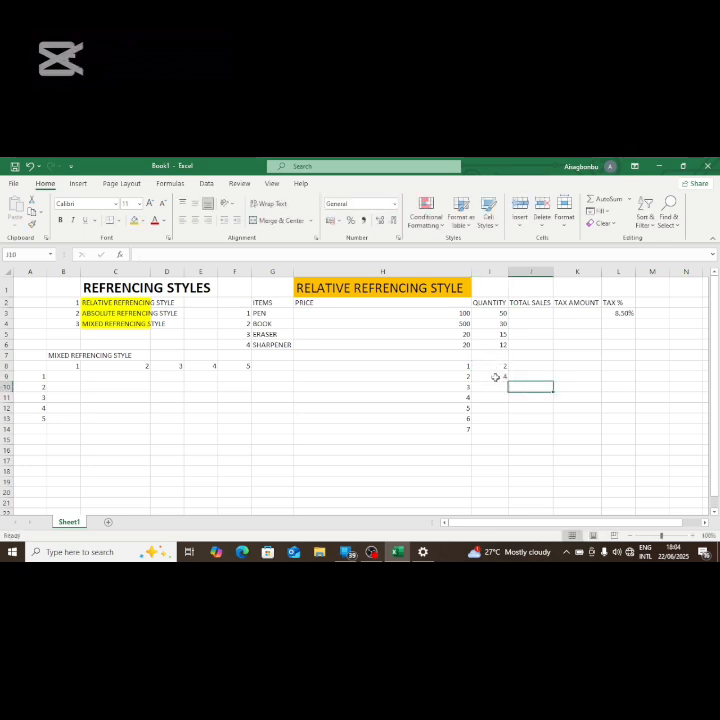
pyautogui.moveTo(494, 366); pyautogui.dragTo(498, 380)
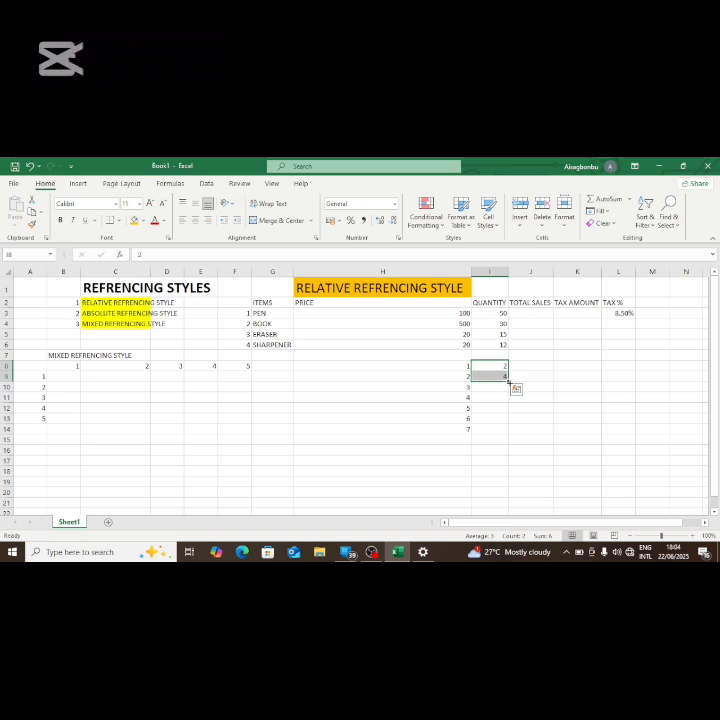
pyautogui.moveTo(506, 378); pyautogui.dragTo(513, 436)
pyautogui.click(529, 387)
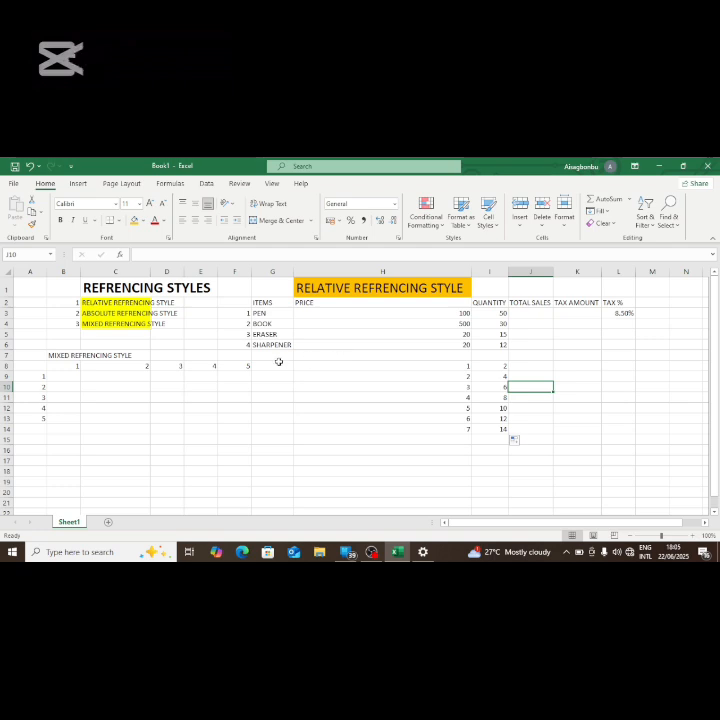
# Step: Calculate the PEN's total sales in J3 by multiplying price by quantity with the formula =H3*I3
pyautogui.click(527, 313)
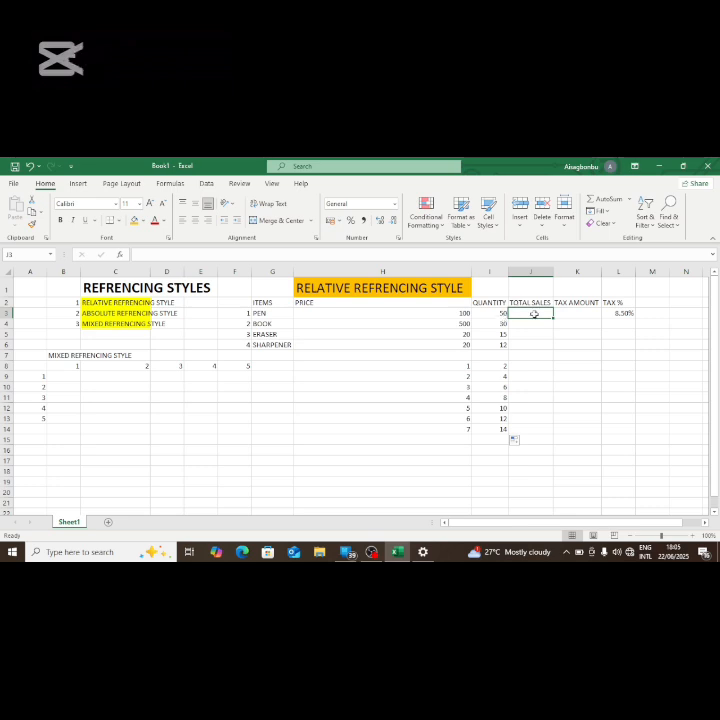
pyautogui.write('=')
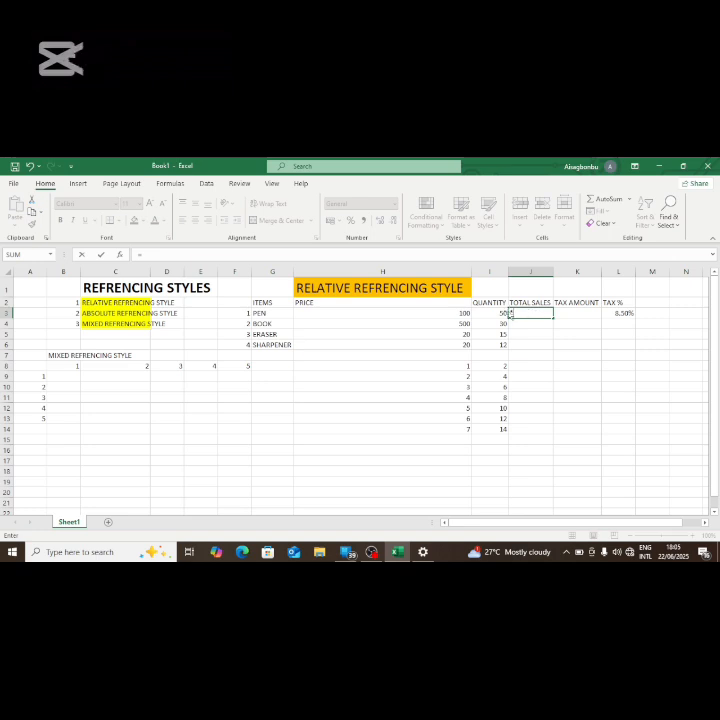
pyautogui.click(467, 312)
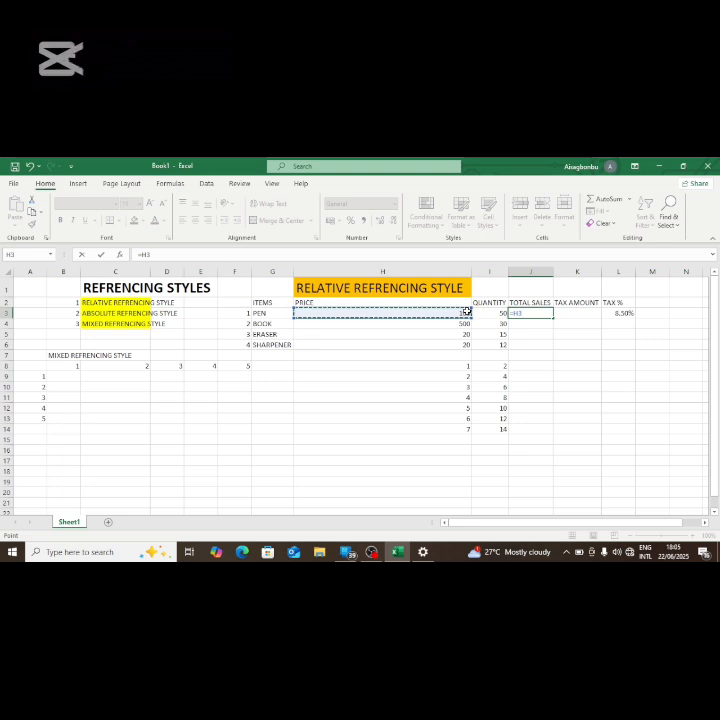
pyautogui.write('*')
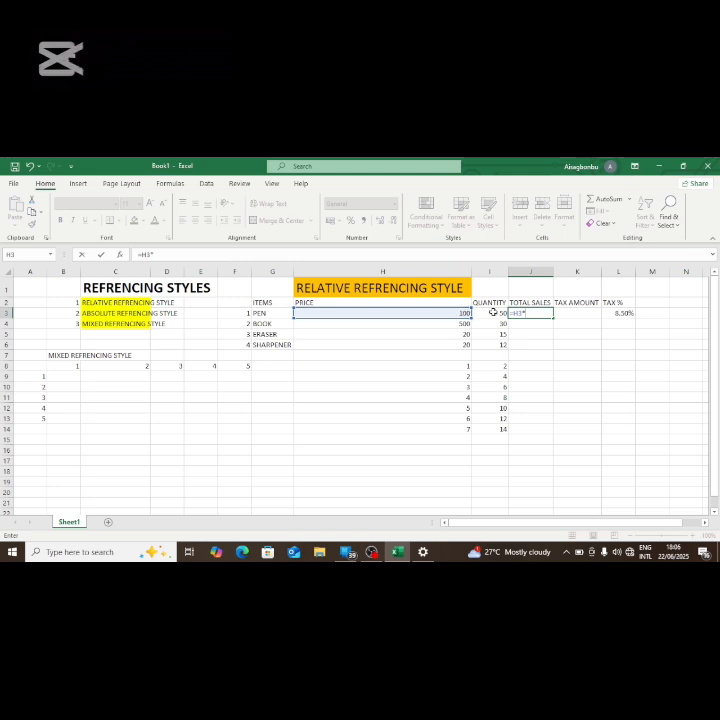
pyautogui.click(493, 312)
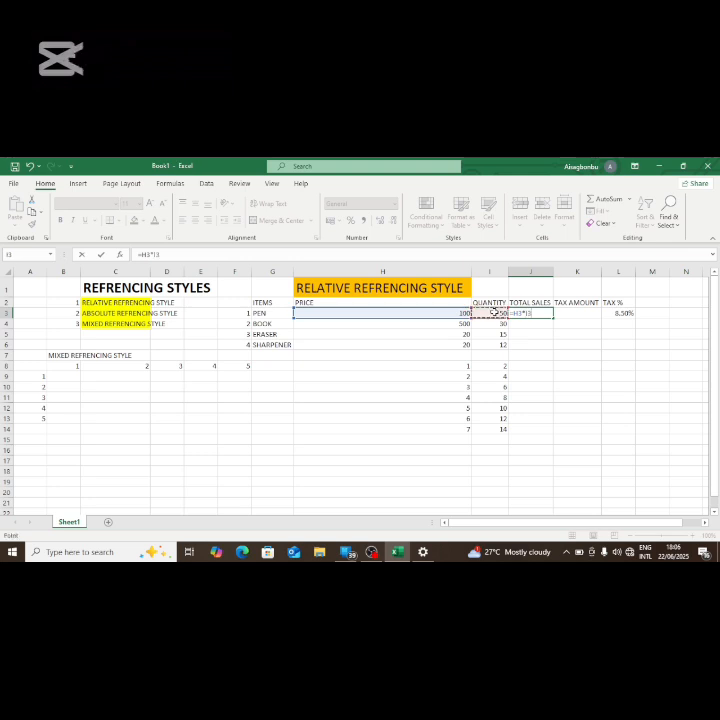
pyautogui.press('Return')
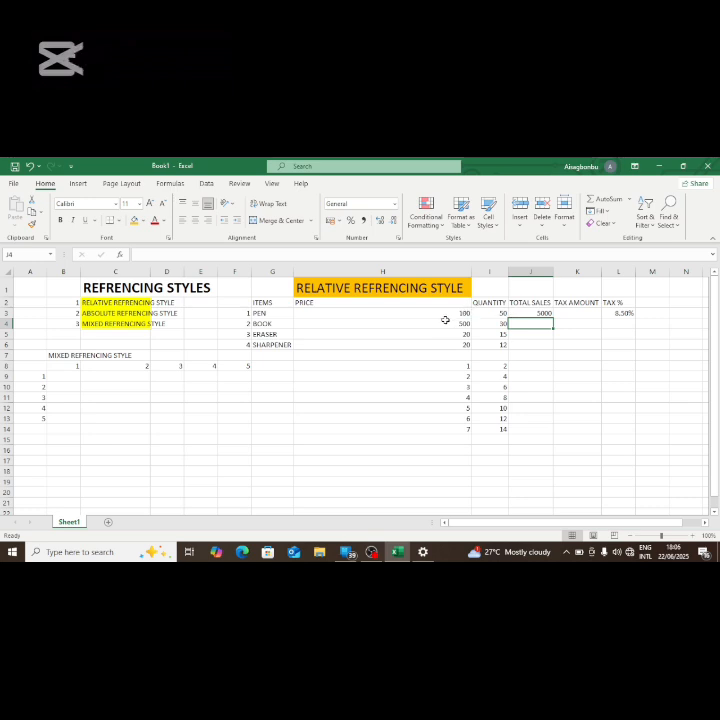
# Step: Copy the TOTAL SALES multiplication formula from J3 down through J6
pyautogui.click(537, 312)
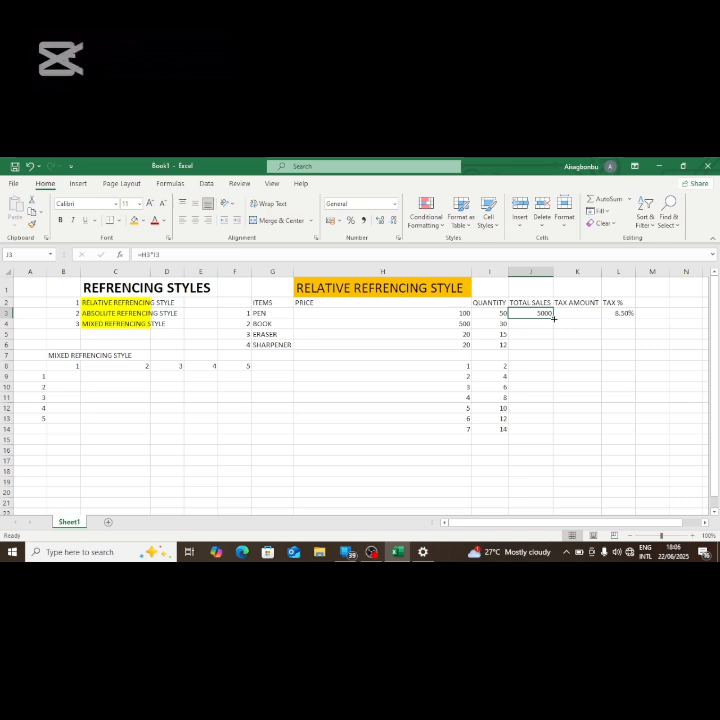
pyautogui.moveTo(553, 318); pyautogui.dragTo(555, 347)
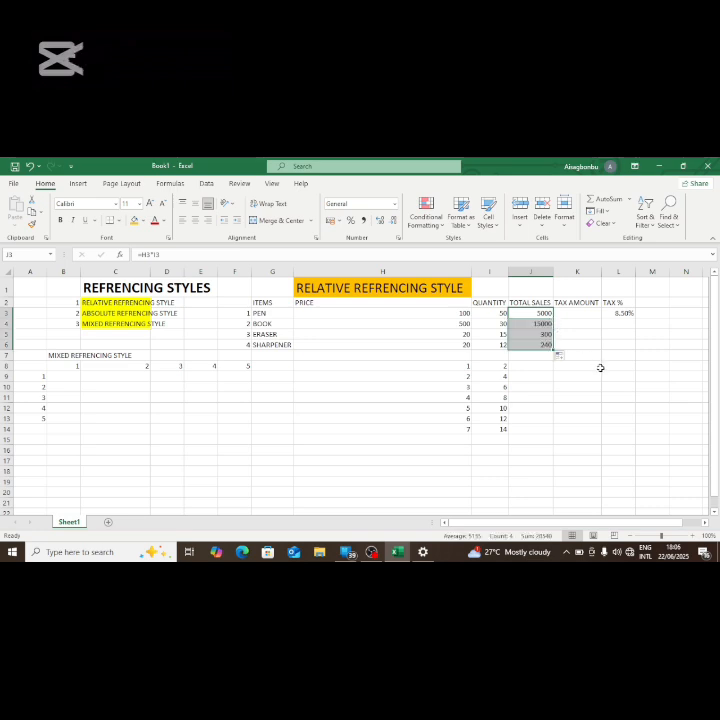
pyautogui.click(544, 356)
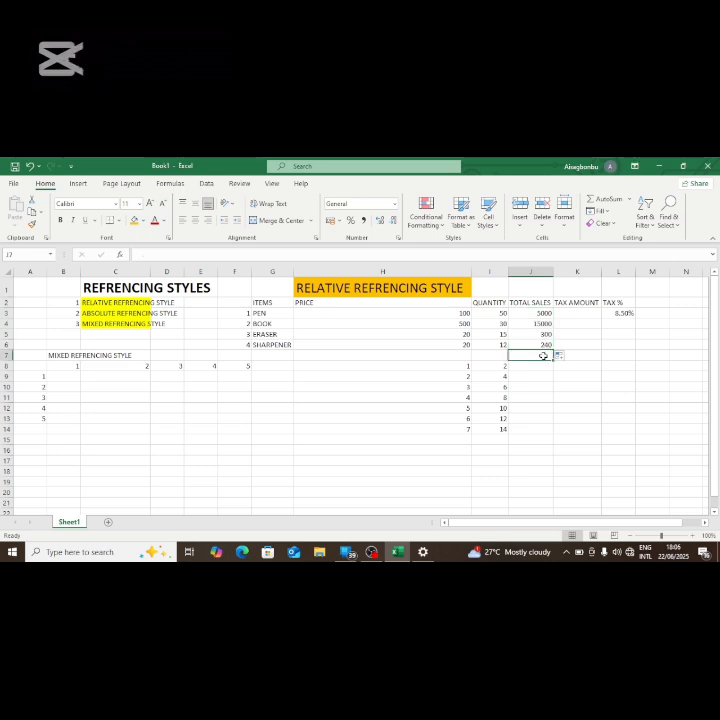
# Step: Check the copied formulas in J4, J5 and J6, and refill the J3 formula down the TOTAL SALES column with AutoFill
pyautogui.click(521, 325)
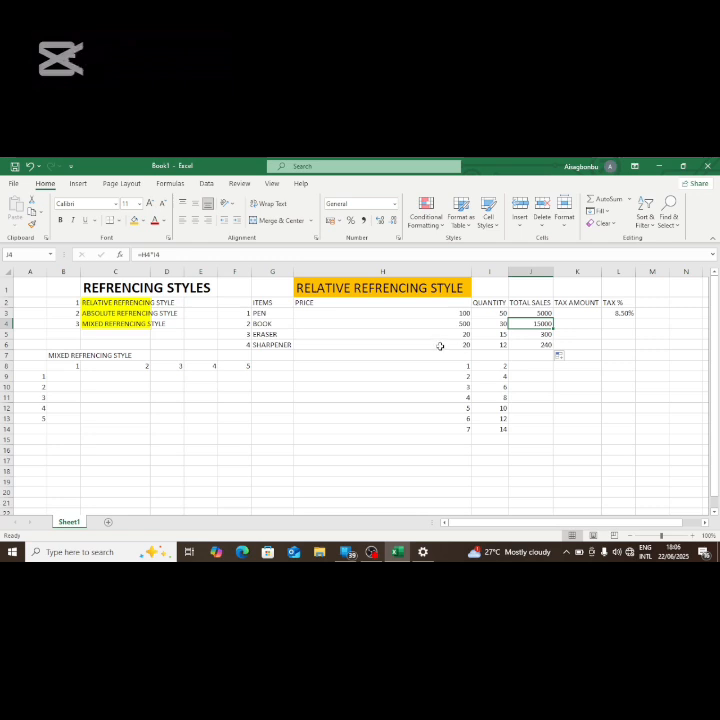
pyautogui.click(518, 335)
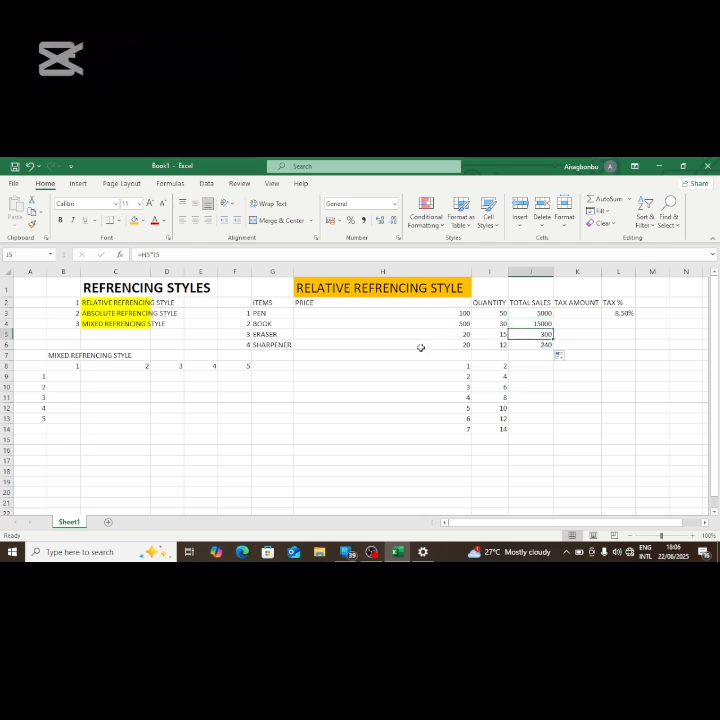
pyautogui.click(542, 344)
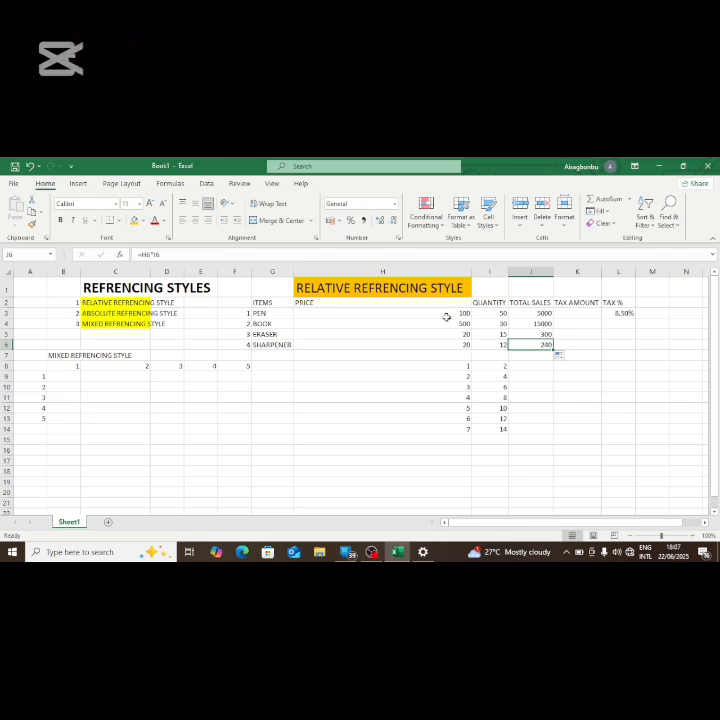
pyautogui.click(548, 314)
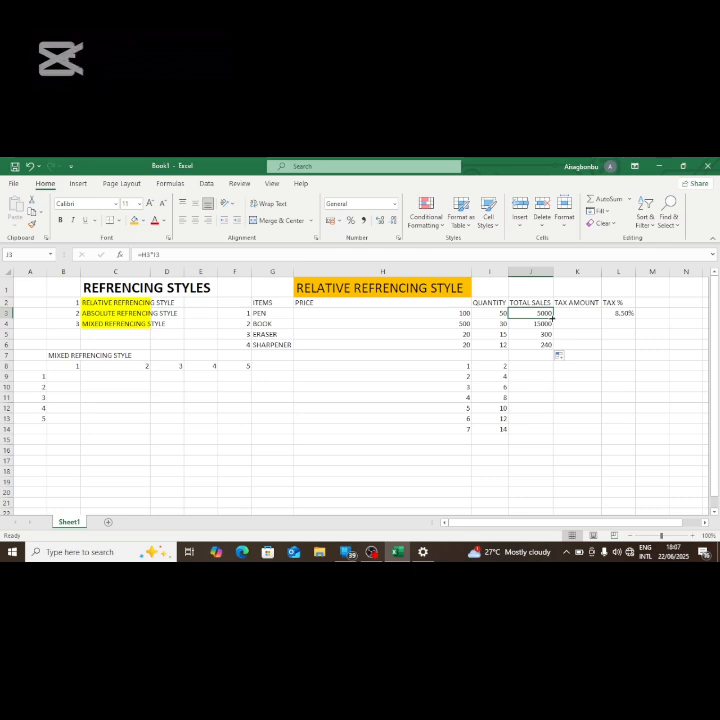
pyautogui.doubleClick(552, 317)
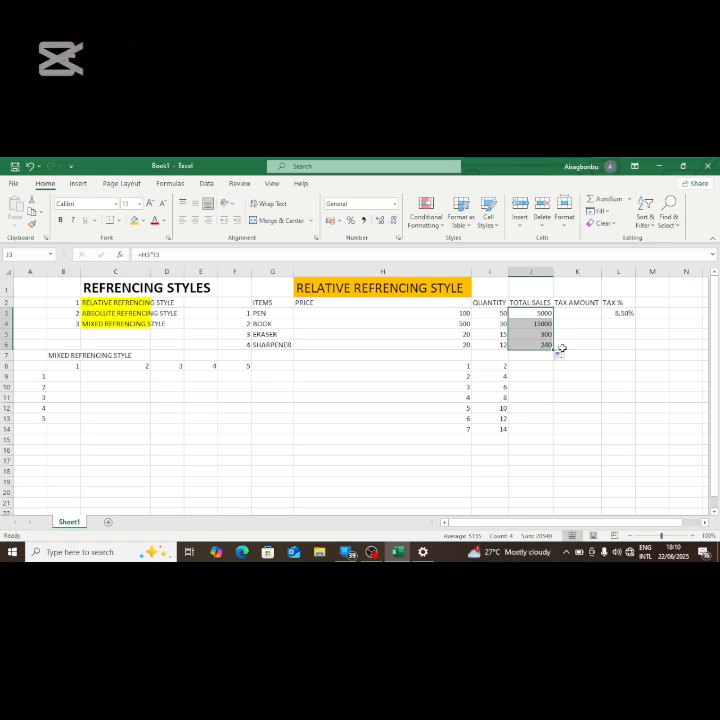
# Step: Clear the multiplication formulas from the TOTAL SALES cells J3 through J6
pyautogui.press('BackSpace')
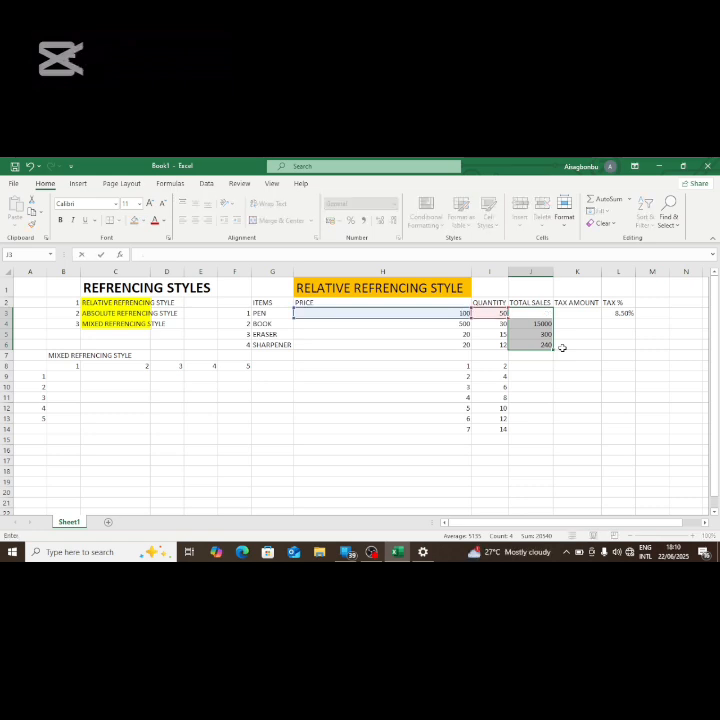
pyautogui.click(542, 327)
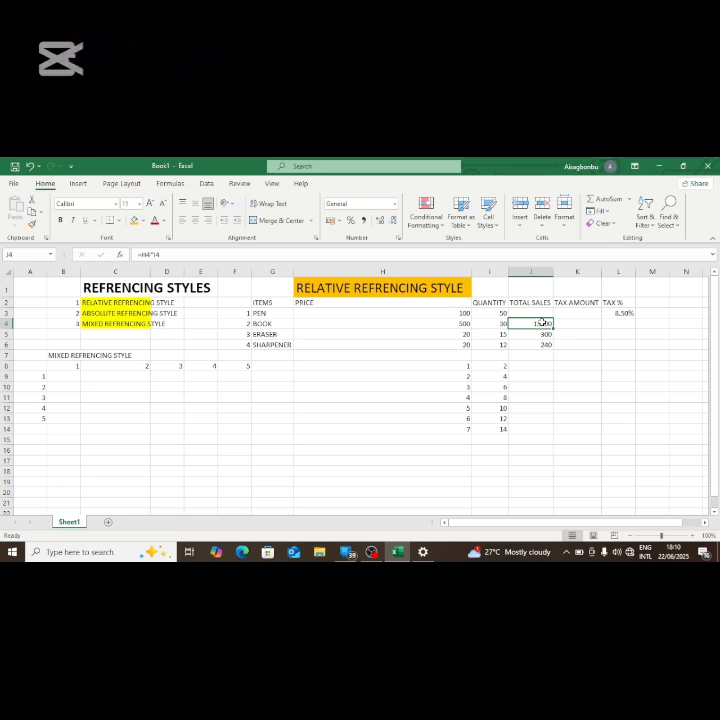
pyautogui.doubleClick(542, 323)
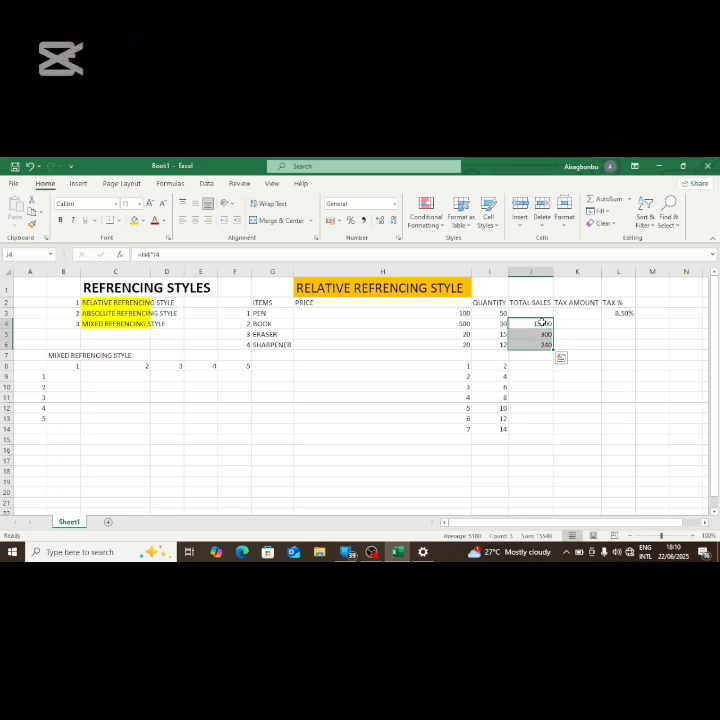
pyautogui.press('Delete')
# Step: Enter the formula =H3+I3 in J3 to add the PEN's price and quantity
pyautogui.click(537, 311)
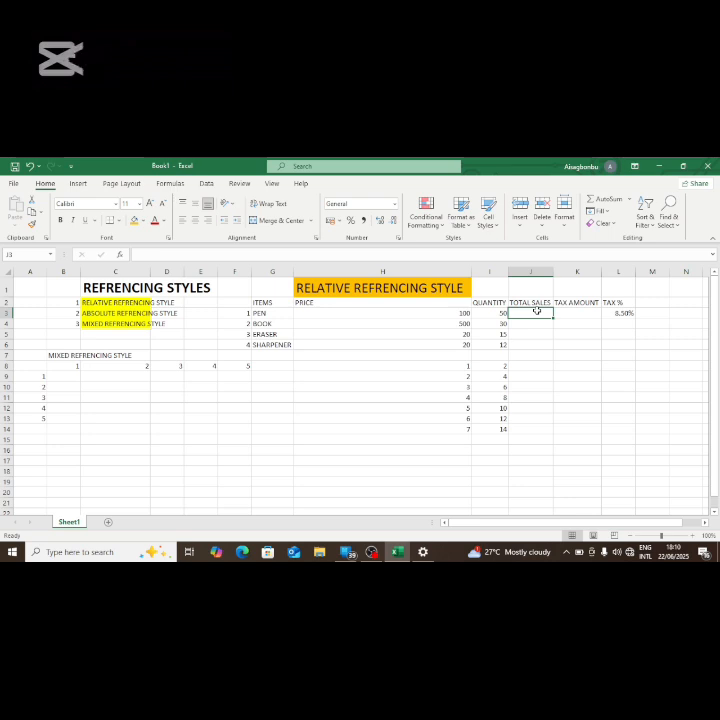
pyautogui.write('=')
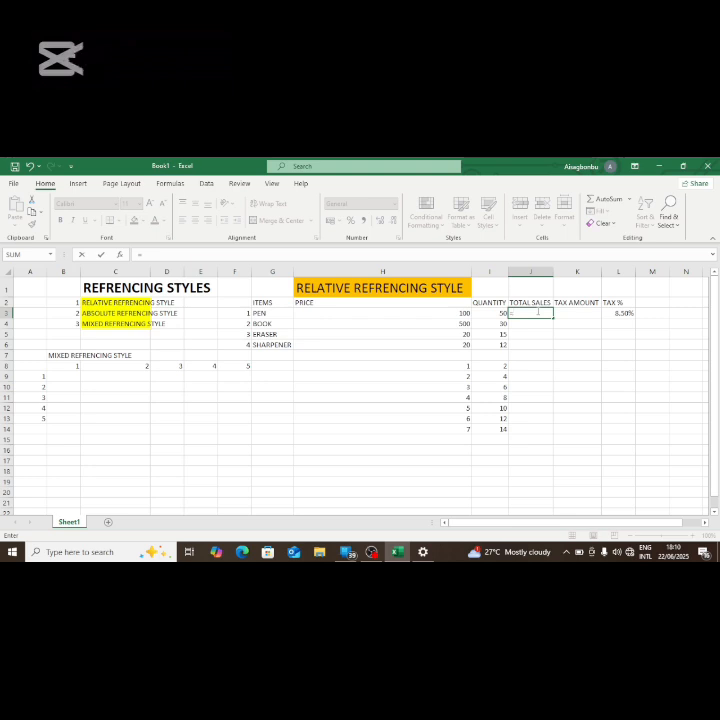
pyautogui.click(440, 313)
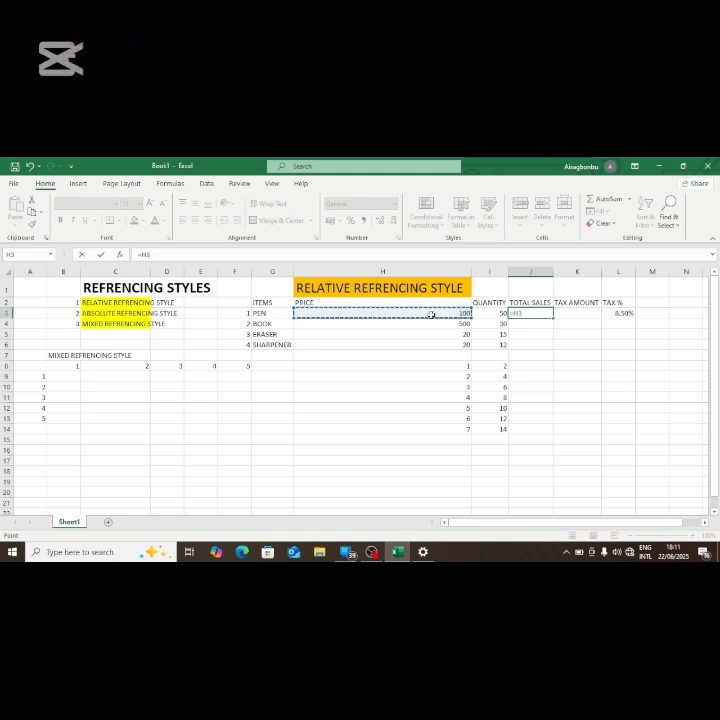
pyautogui.write('*')
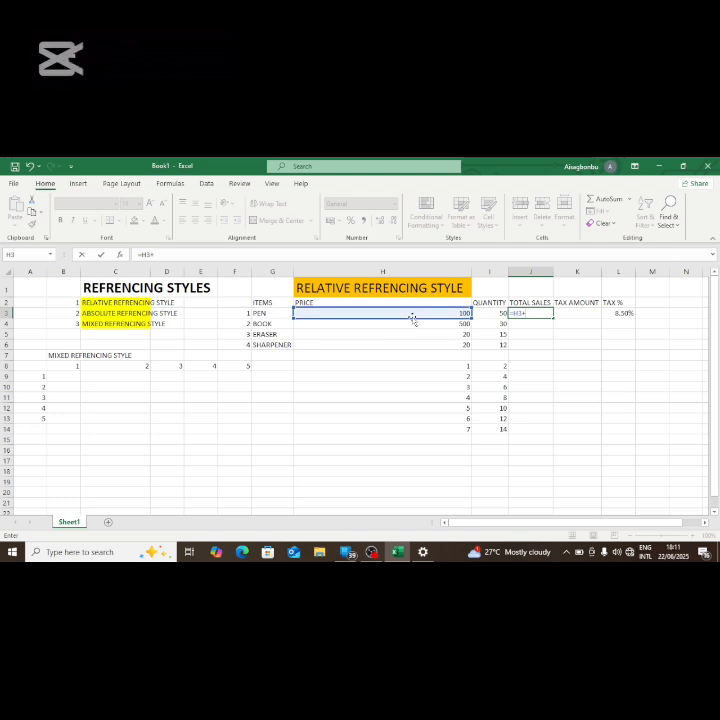
pyautogui.click(500, 313)
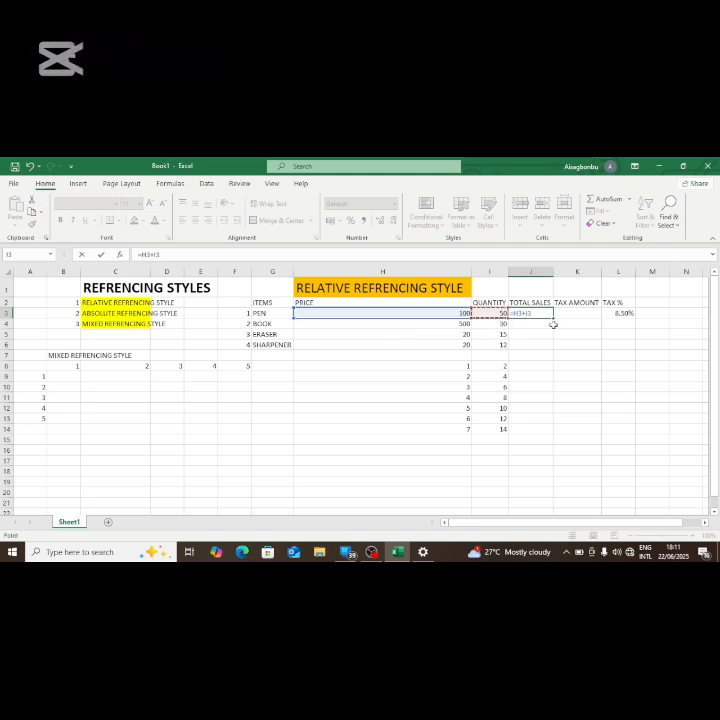
pyautogui.press('Return')
# Step: Copy the addition formula from J3 down through J6 and select J3 again to review its formula
pyautogui.click(543, 313)
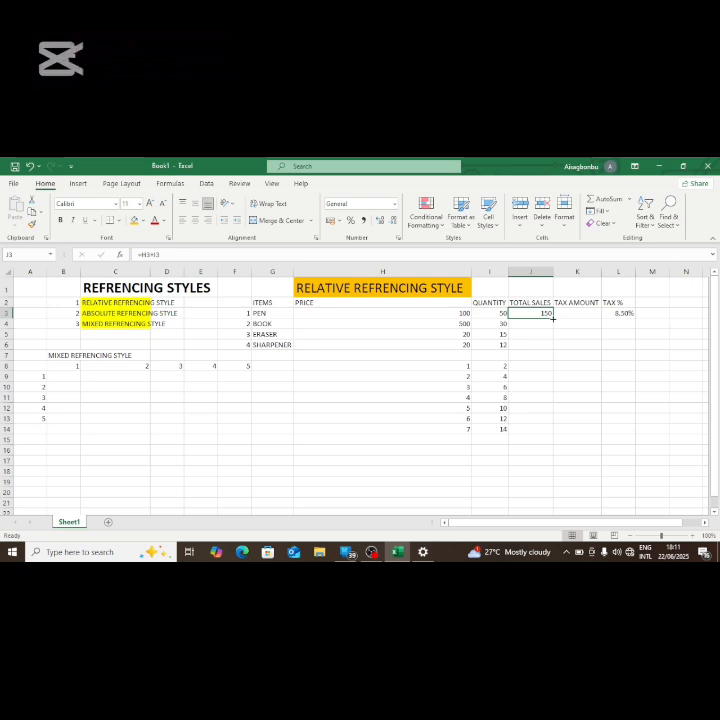
pyautogui.doubleClick(552, 318)
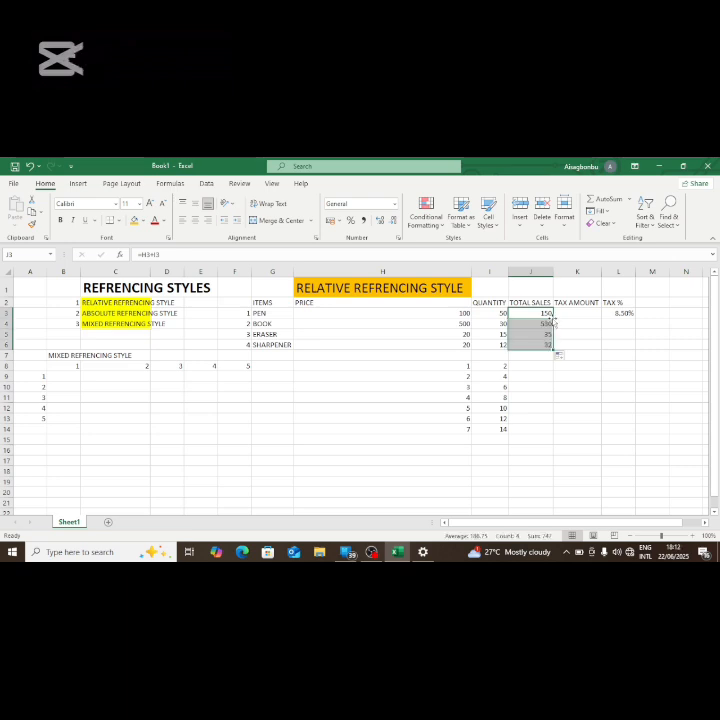
pyautogui.click(551, 385)
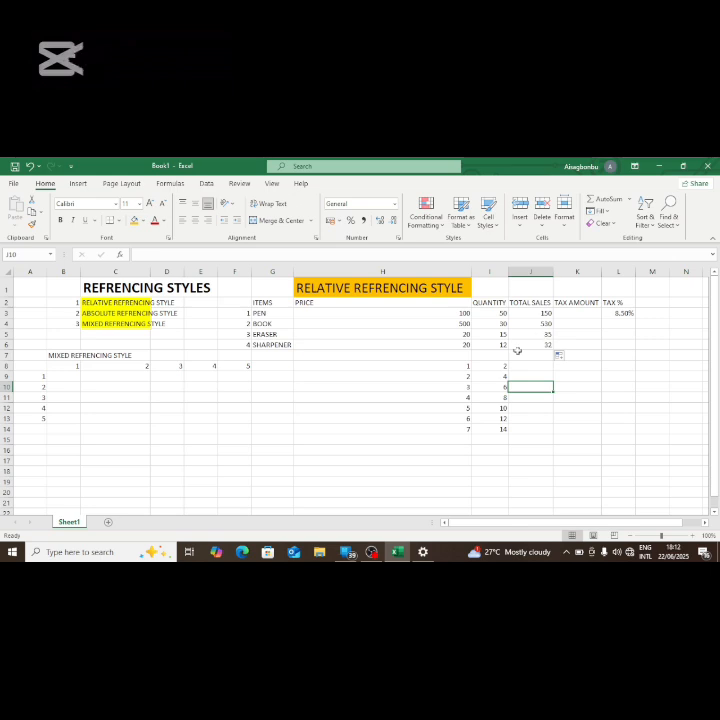
pyautogui.click(544, 313)
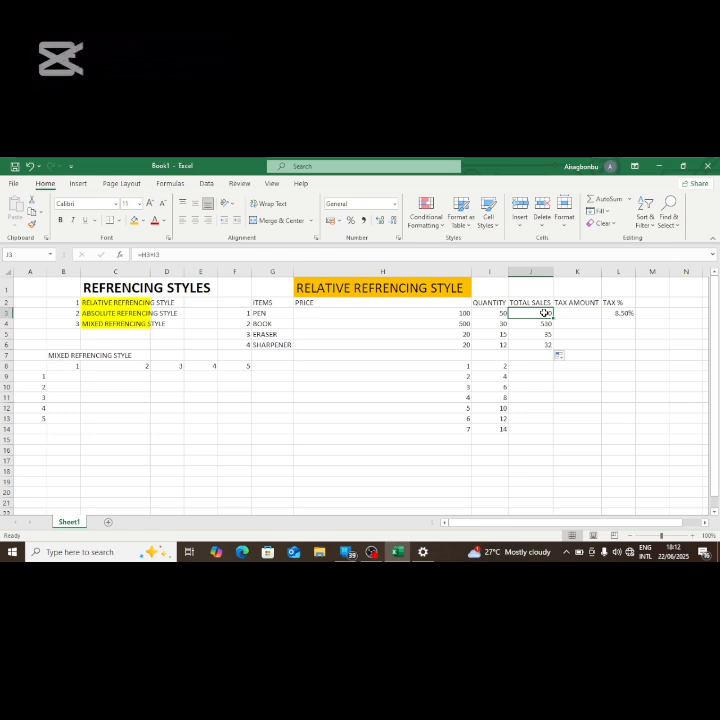
# Step: Clear the addition formulas from J3 through J6 and enter =H3*I3 in J3 to multiply the PEN's price by its quantity
pyautogui.moveTo(544, 313); pyautogui.dragTo(546, 344)
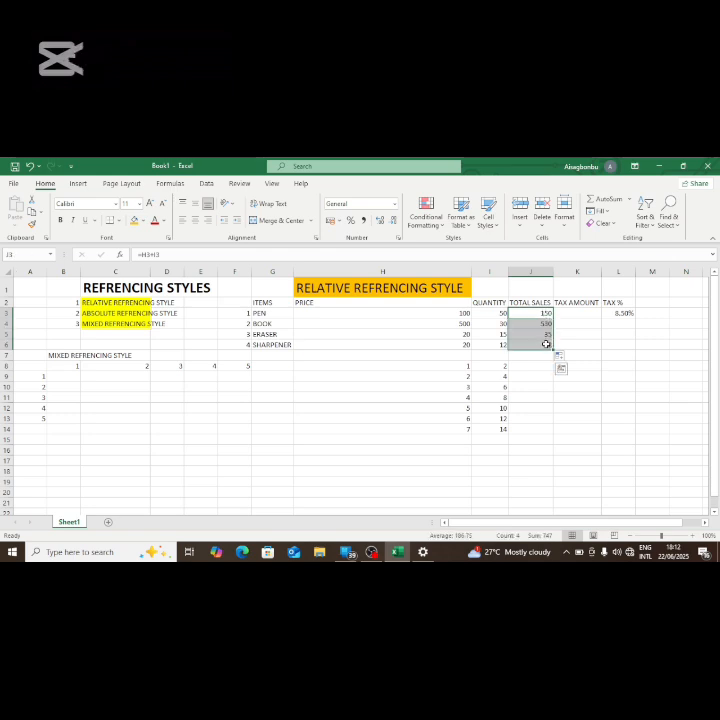
pyautogui.press('Delete')
pyautogui.click(542, 312)
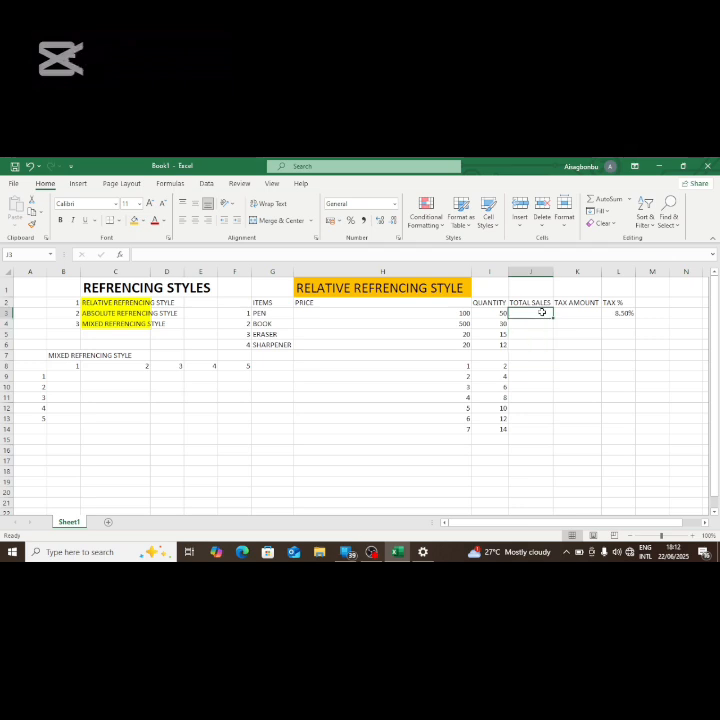
pyautogui.write('=')
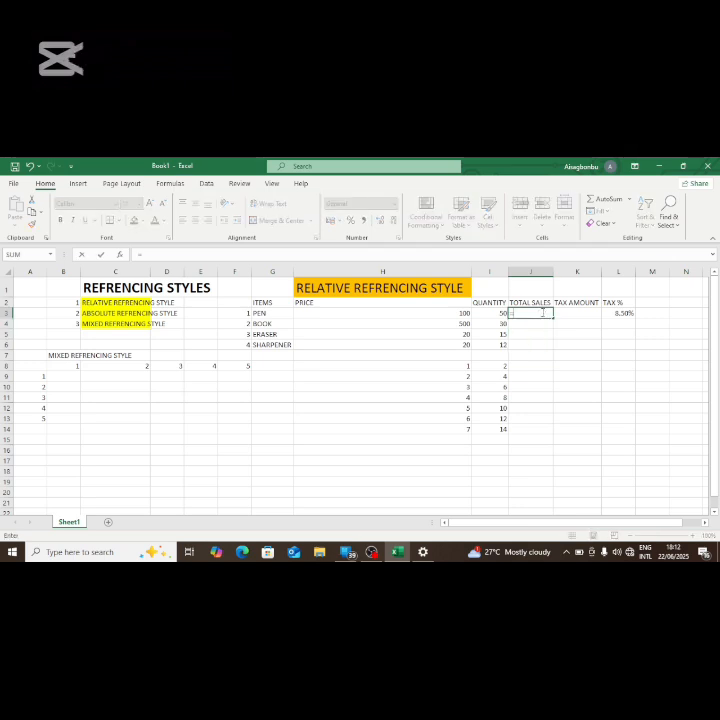
pyautogui.click(464, 313)
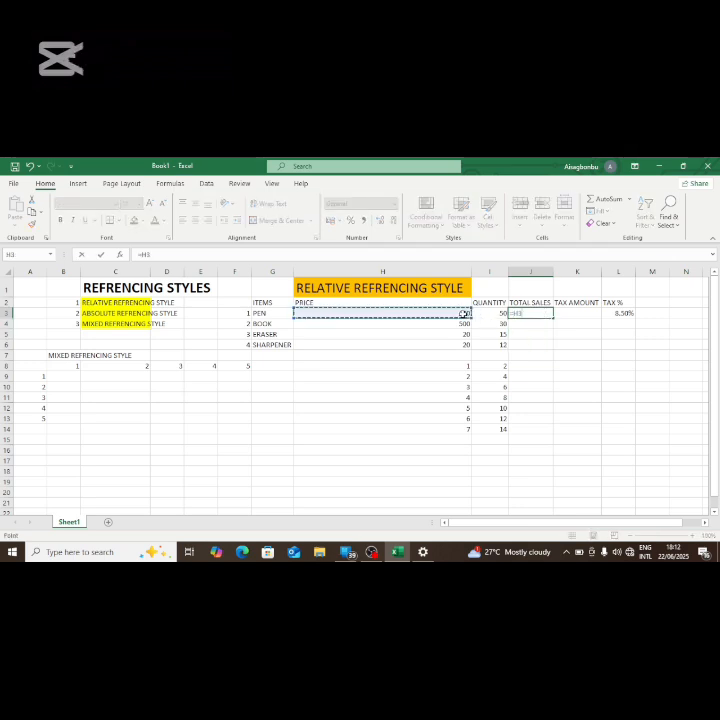
pyautogui.write('*')
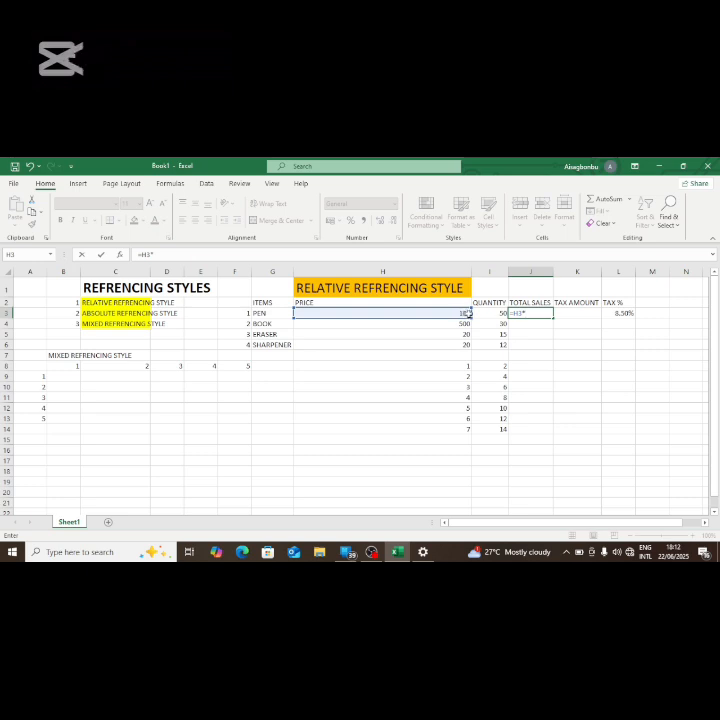
pyautogui.click(497, 313)
pyautogui.press('Return')
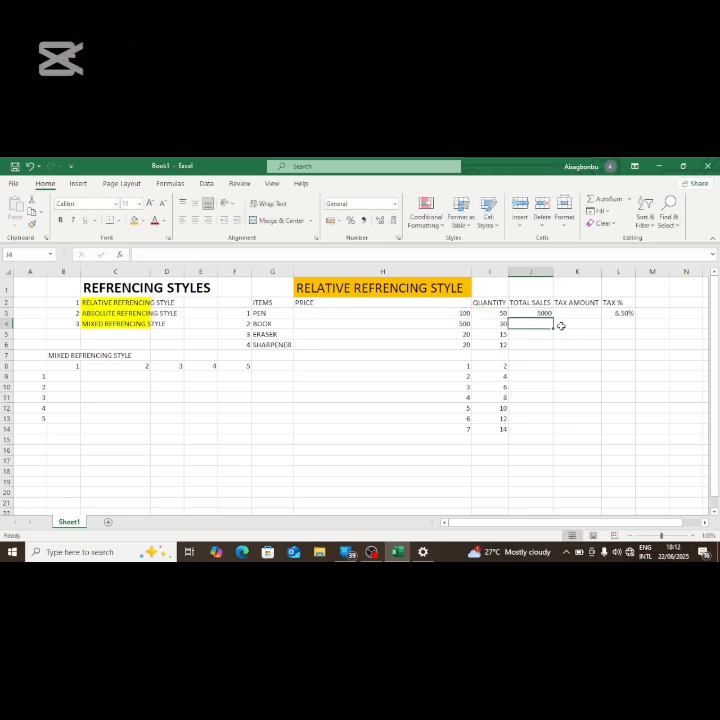
# Step: AutoFill the multiplication formula from J3 down through J6 and check the copied formulas in J4, J5 and J6
pyautogui.click(543, 313)
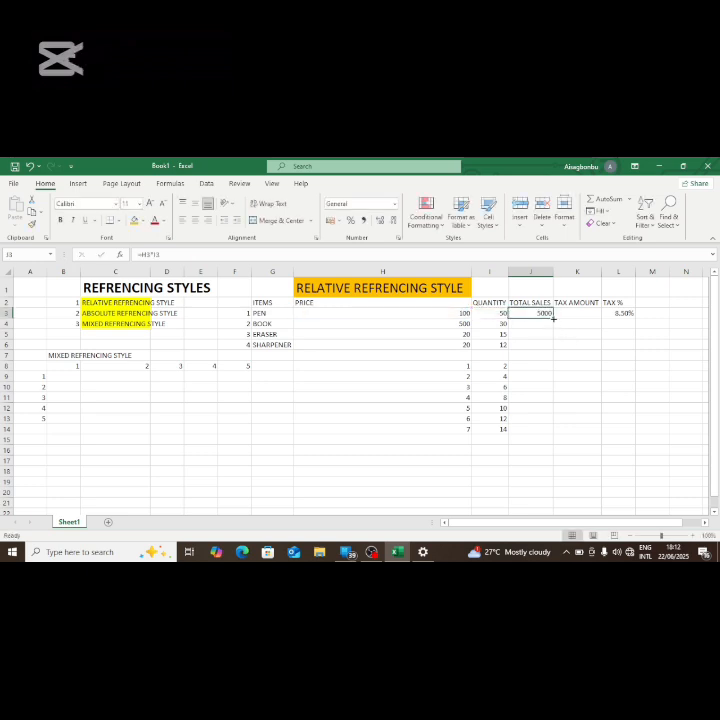
pyautogui.doubleClick(552, 318)
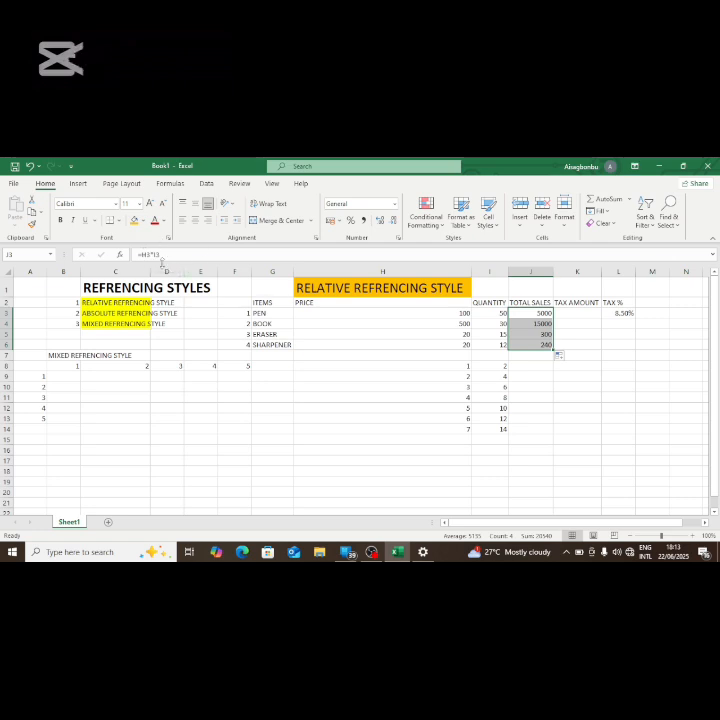
pyautogui.click(546, 326)
pyautogui.click(546, 333)
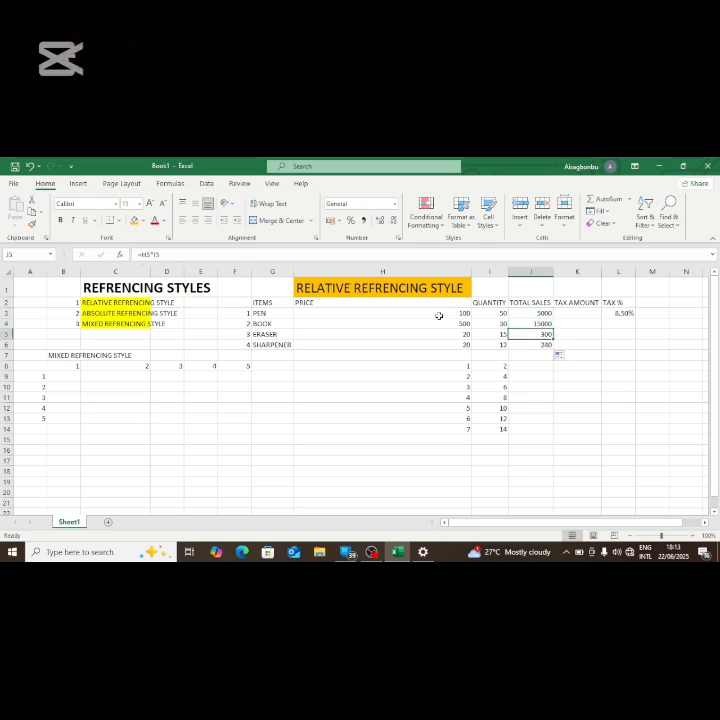
pyautogui.click(521, 343)
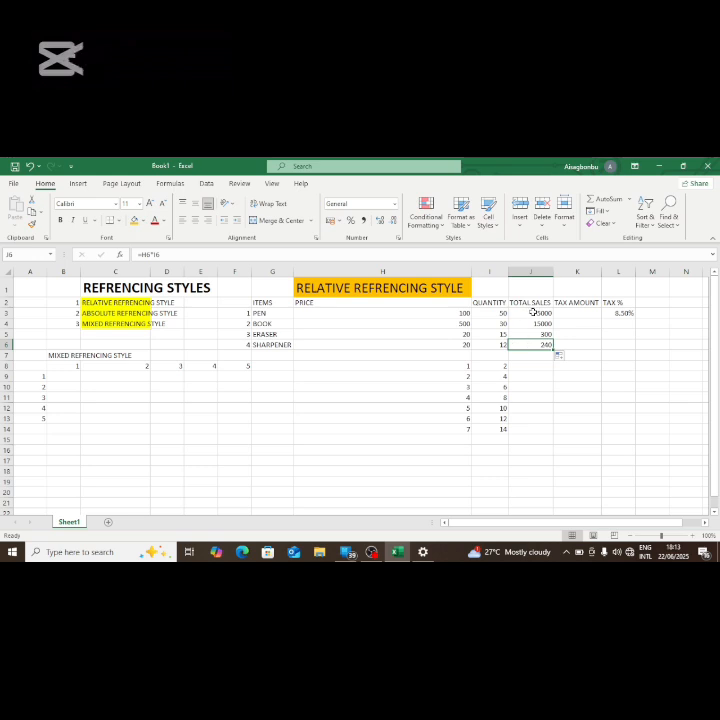
# Step: Review the J3 formula together with row 3 and the price and quantity cells H3 and I3 it refers to
pyautogui.click(533, 312)
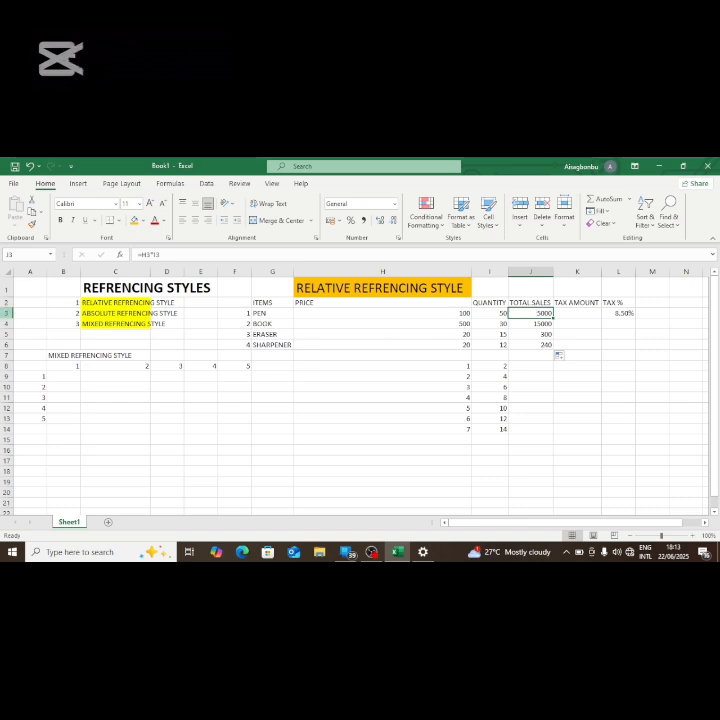
pyautogui.click(6, 312)
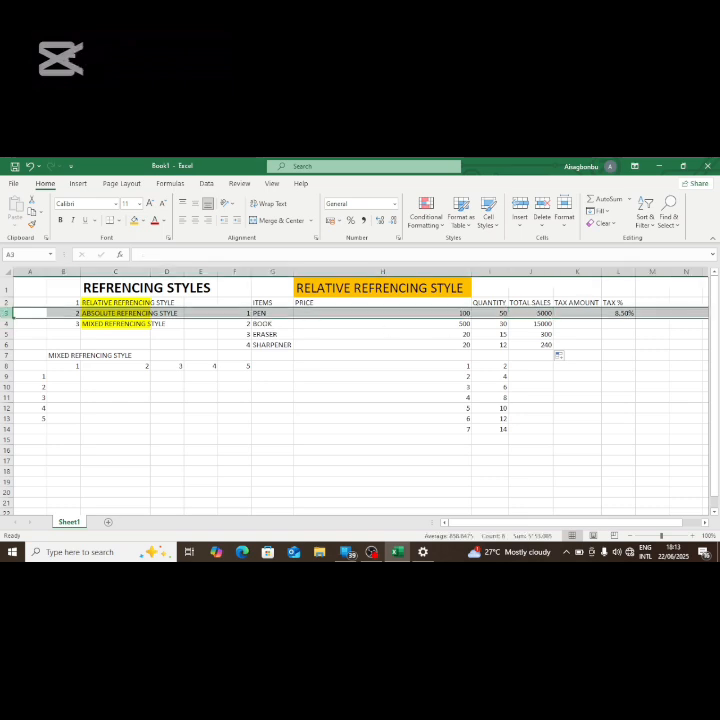
pyautogui.click(434, 313)
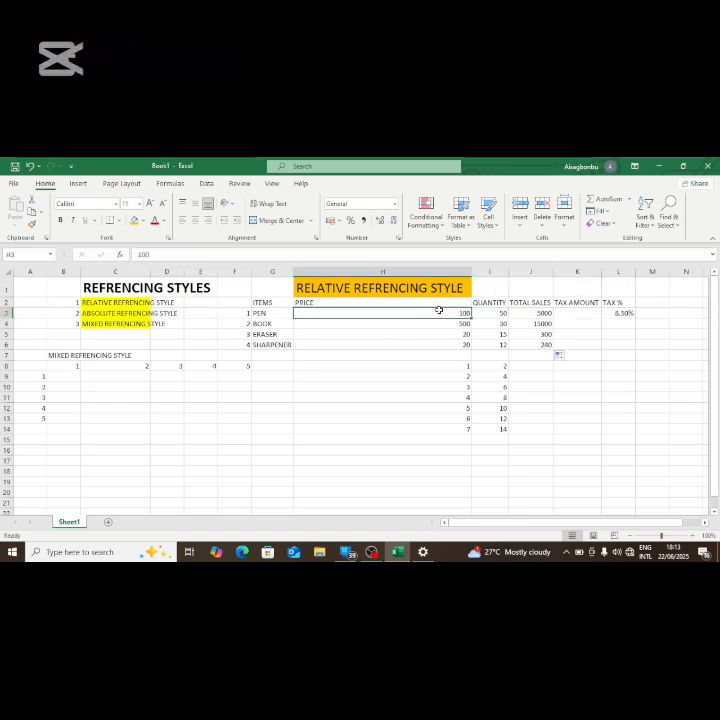
pyautogui.click(491, 313)
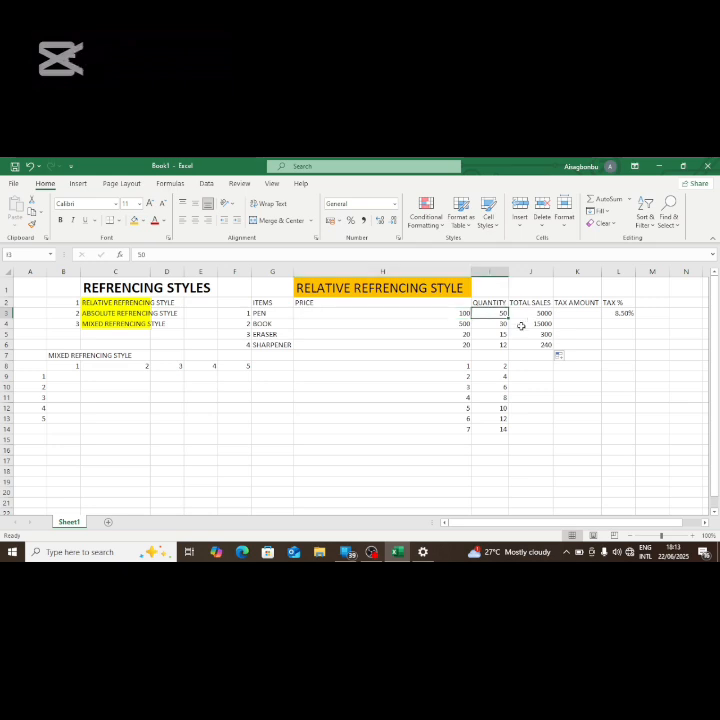
# Step: Refill the J3 formula down the TOTAL SALES column and check the row references in J4 and J5
pyautogui.click(540, 313)
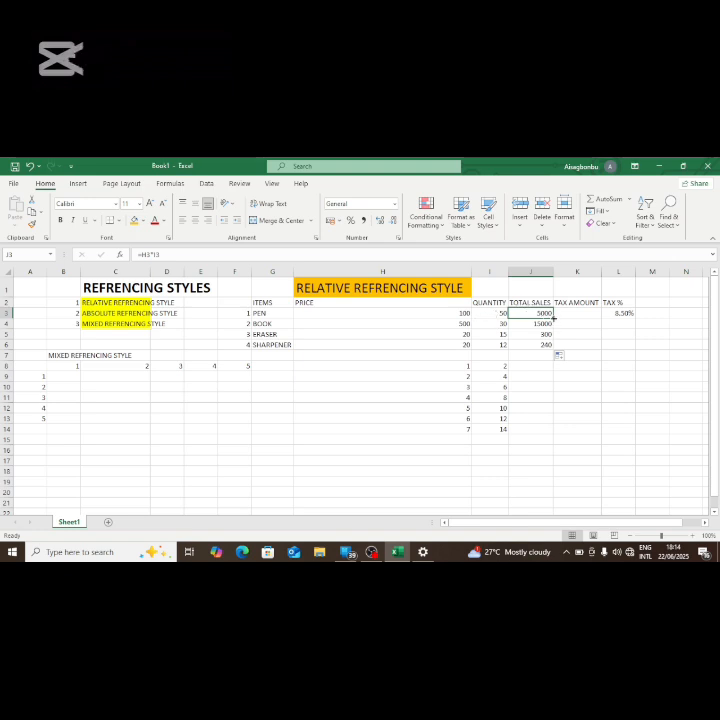
pyautogui.doubleClick(553, 318)
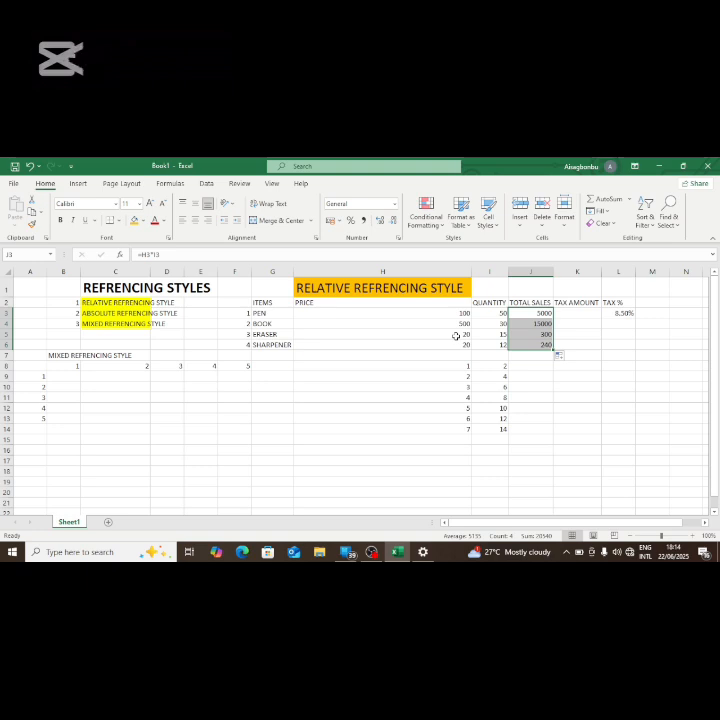
pyautogui.click(542, 323)
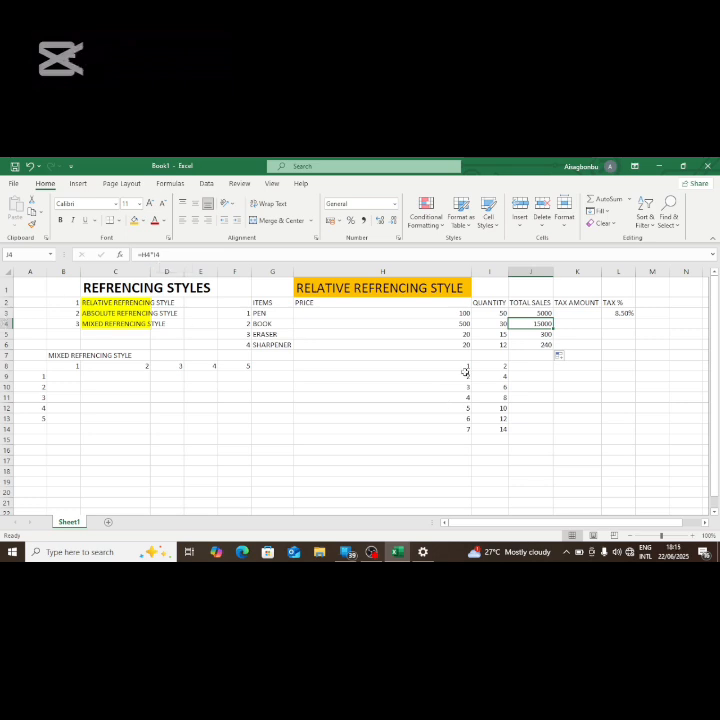
pyautogui.click(542, 334)
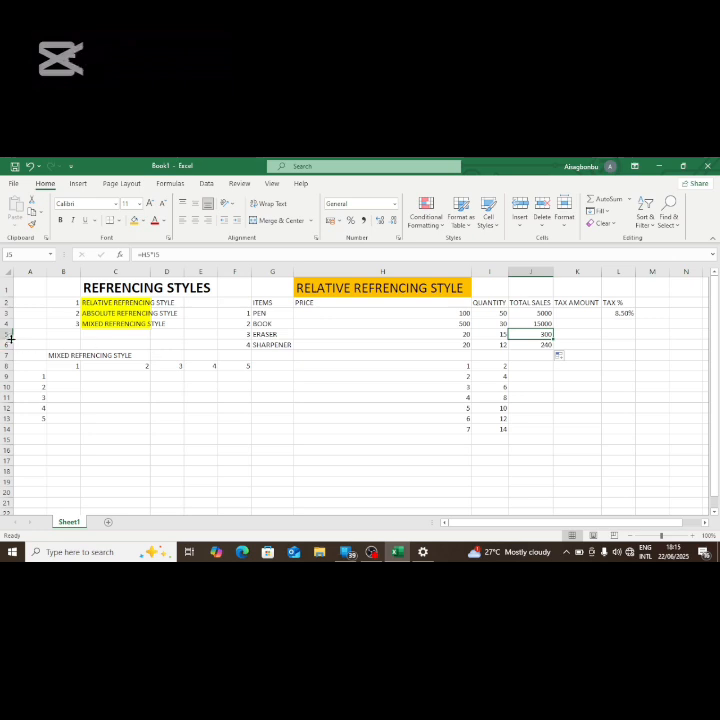
# Step: Compare the ERASER's price in H5 and quantity in I5 with the formula in J5
pyautogui.click(458, 335)
pyautogui.click(495, 334)
pyautogui.click(462, 334)
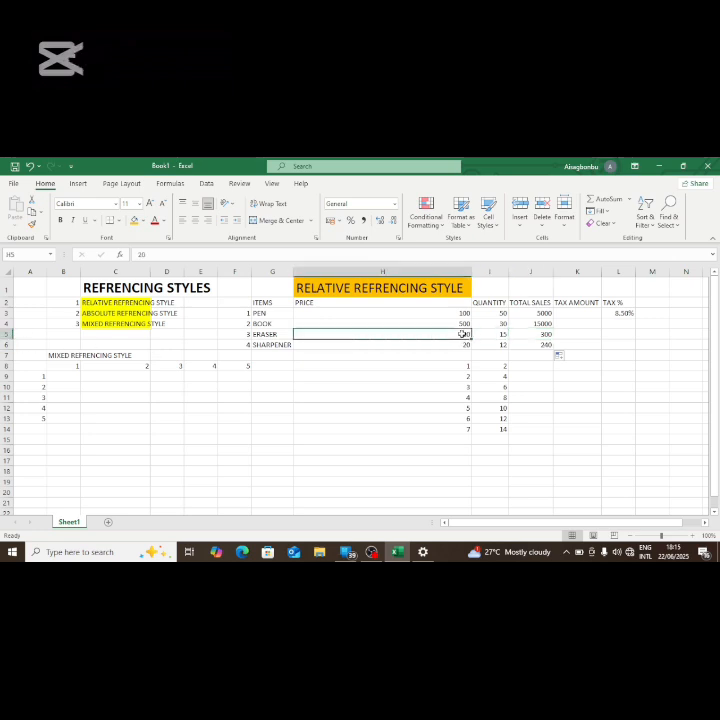
pyautogui.click(495, 334)
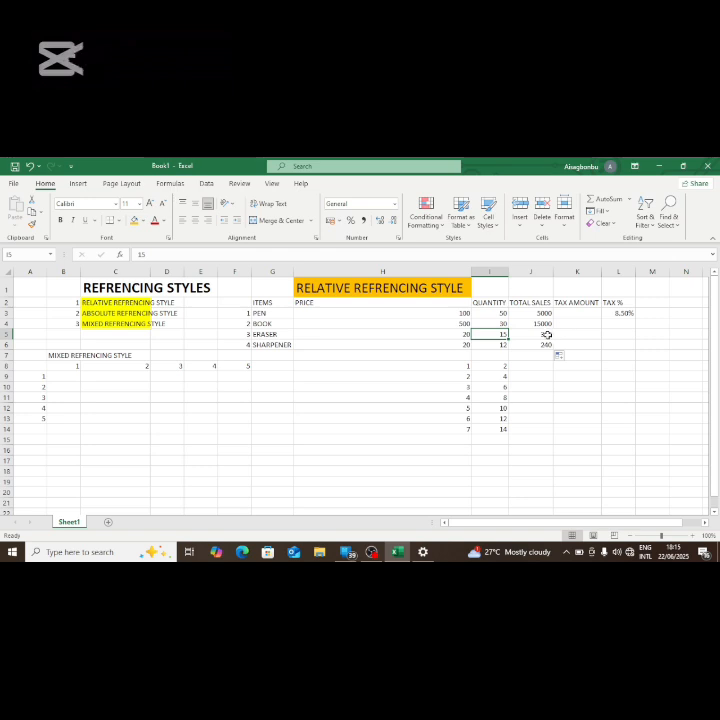
pyautogui.click(546, 334)
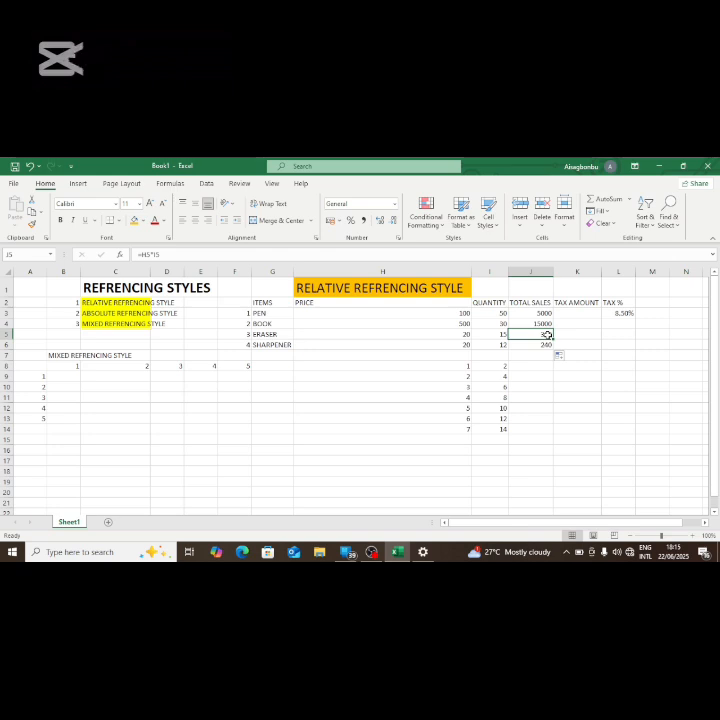
pyautogui.click(528, 314)
pyautogui.press('Right')
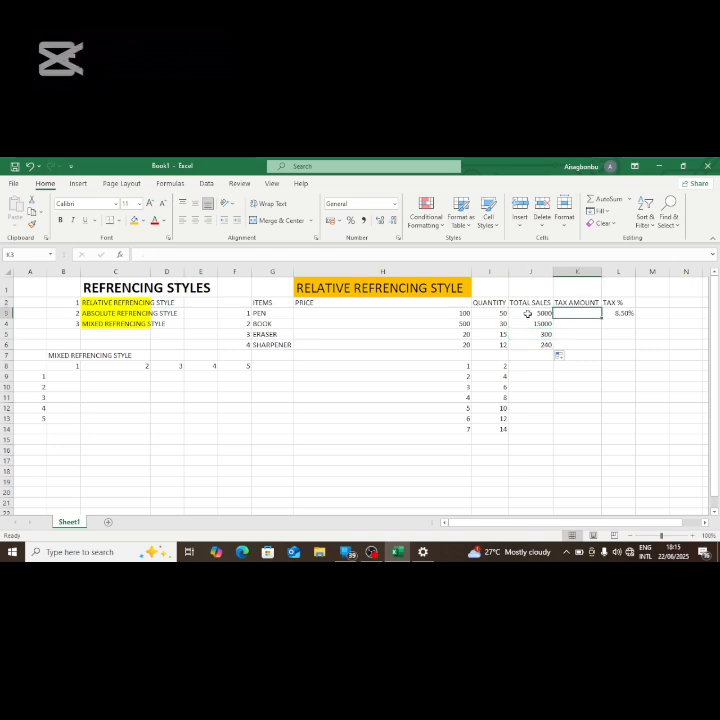
pyautogui.press('Left')
pyautogui.press('Down')
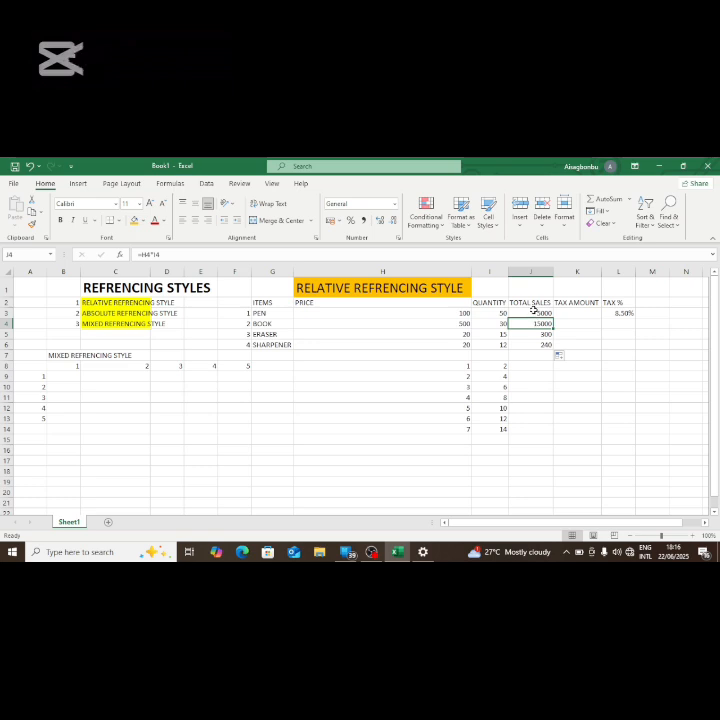
pyautogui.press('Up')
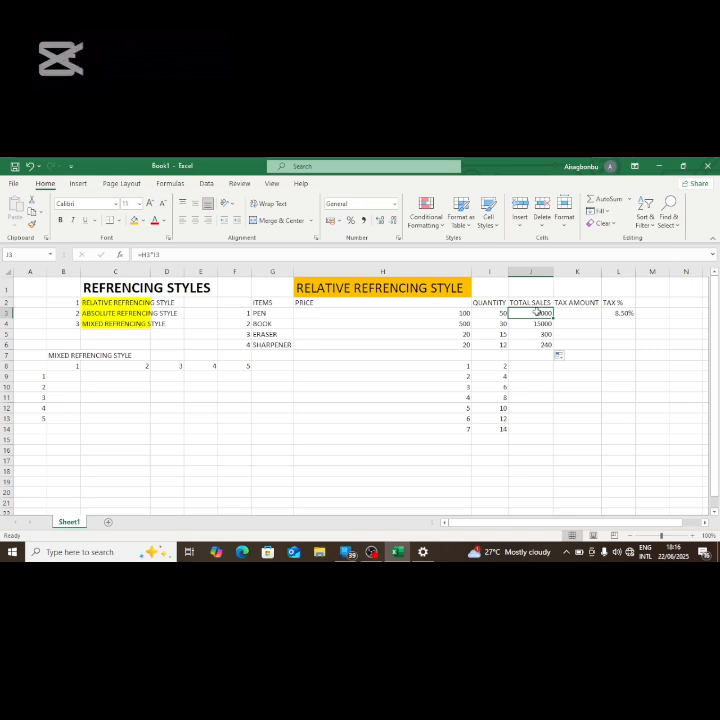
pyautogui.moveTo(537, 312); pyautogui.dragTo(538, 340)
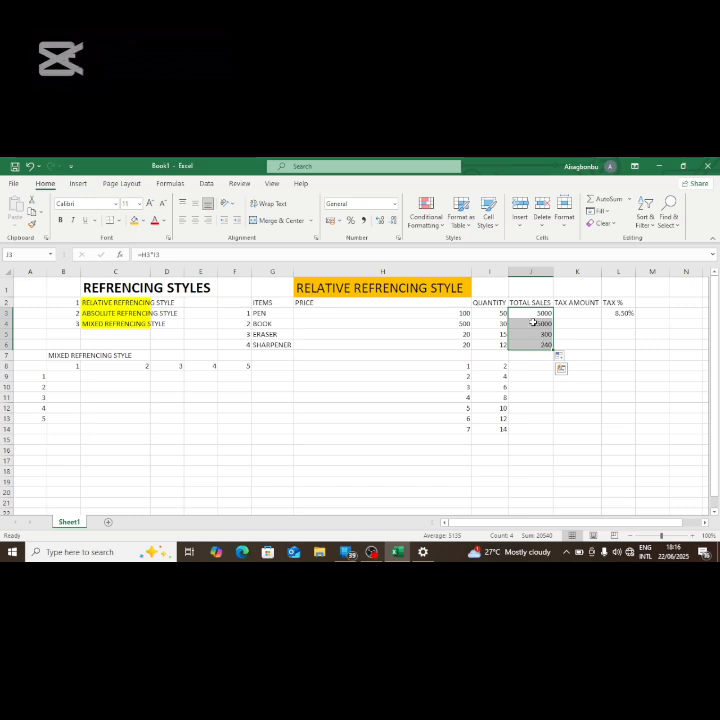
pyautogui.click(533, 313)
pyautogui.hotkey('ctrl', 'a')
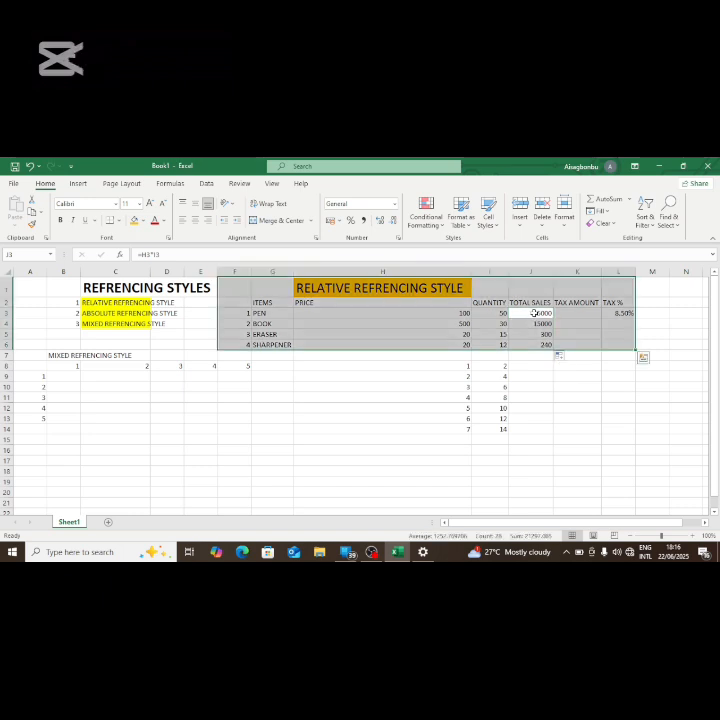
pyautogui.click(533, 313)
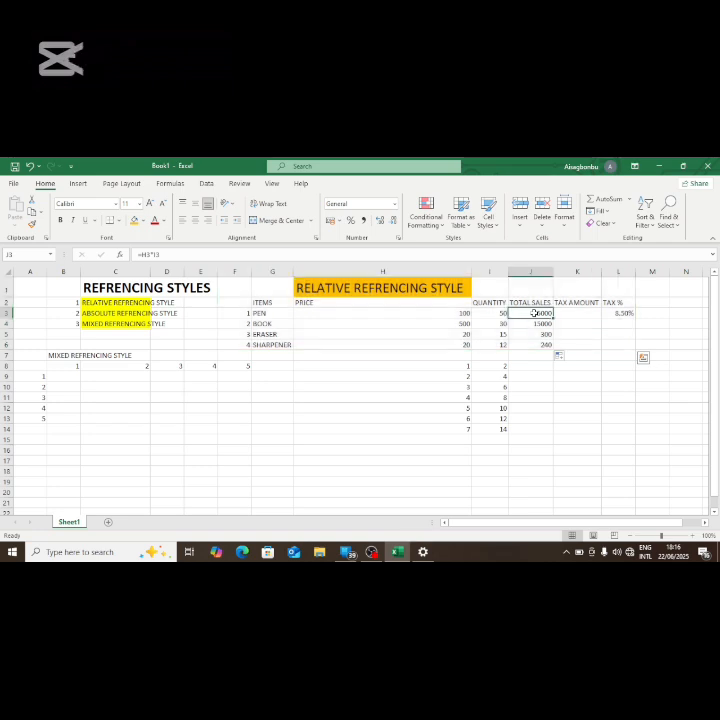
pyautogui.moveTo(533, 313); pyautogui.dragTo(538, 339)
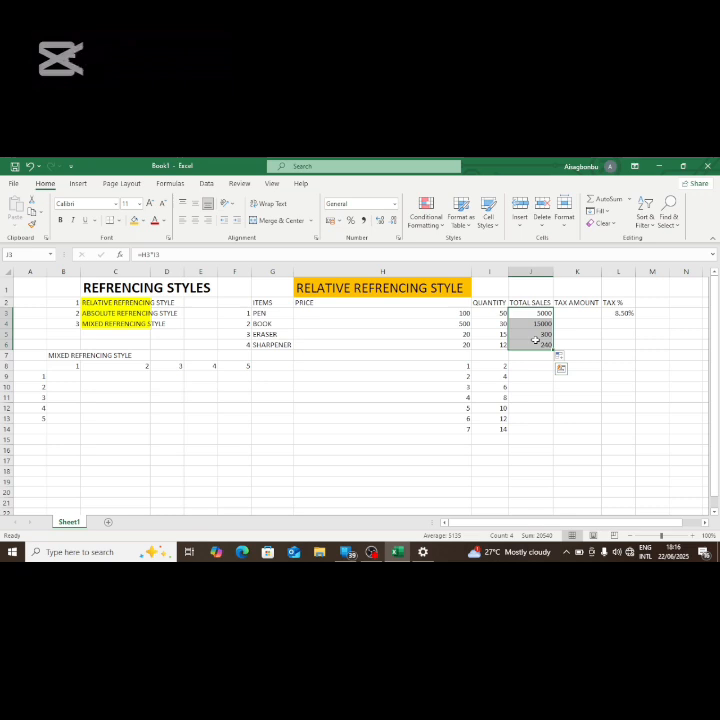
pyautogui.rightClick(534, 332)
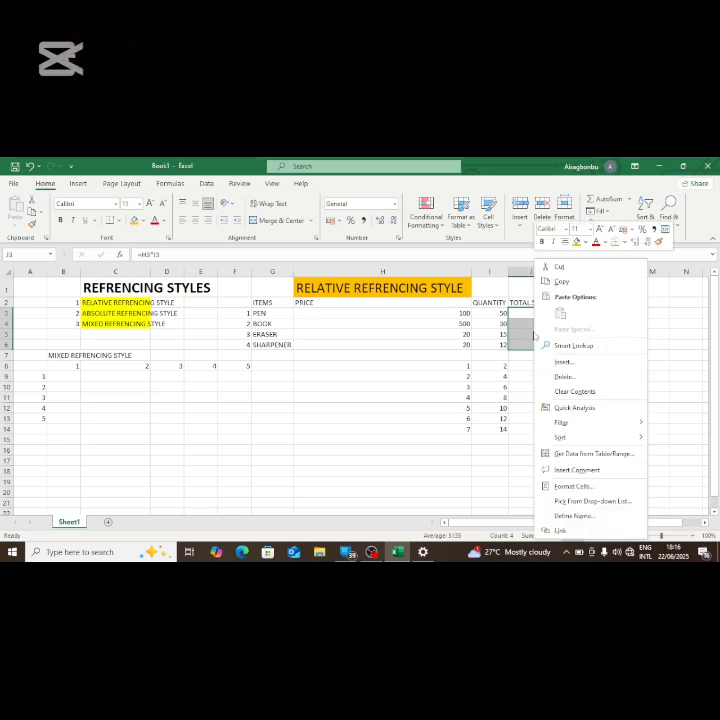
pyautogui.click(562, 281)
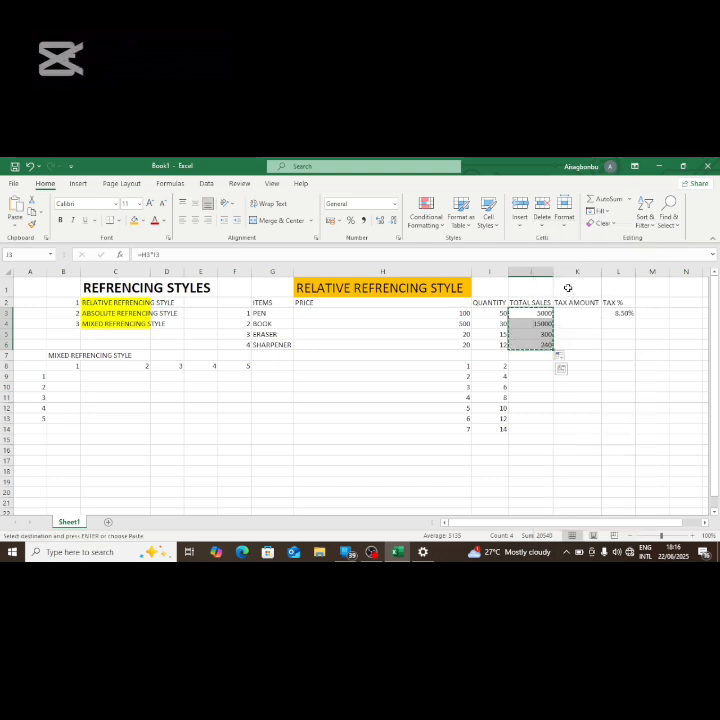
pyautogui.click(528, 336)
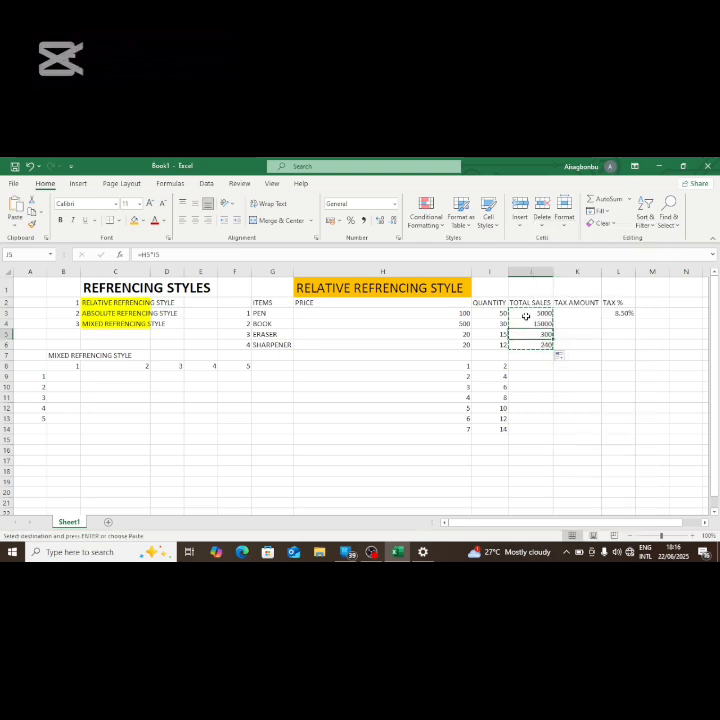
# Step: Select the TOTAL SALES cells from J6 up to J3 and copy them
pyautogui.click(525, 313)
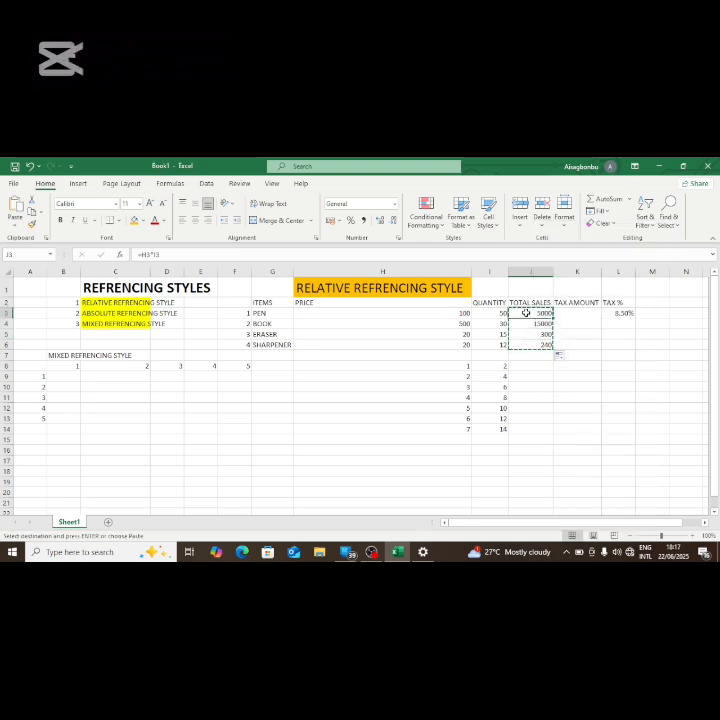
pyautogui.press('Down')
pyautogui.press('Down')
pyautogui.press('Down')
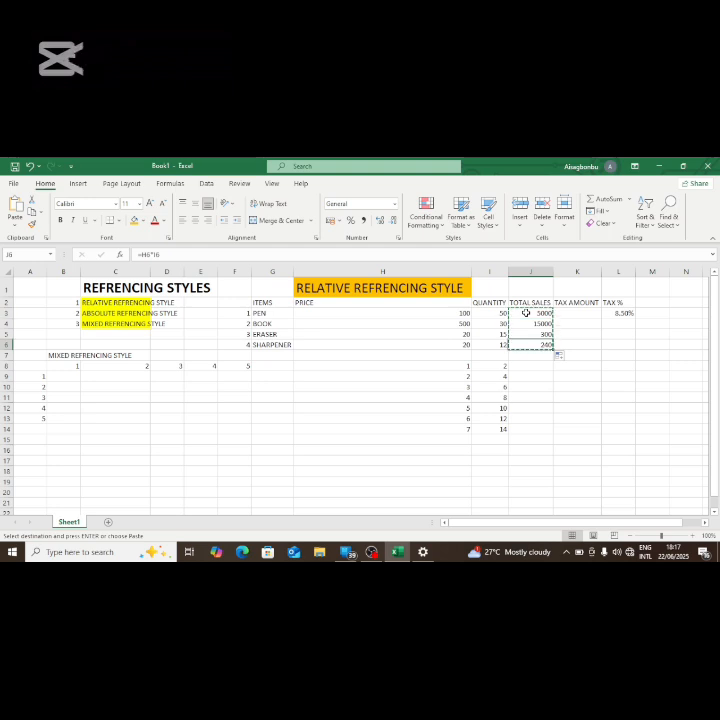
pyautogui.hotkey('shift', 'Up')
pyautogui.hotkey('shift', 'Up')
pyautogui.hotkey('shift', 'Up')
pyautogui.hotkey('shift', 'Up')
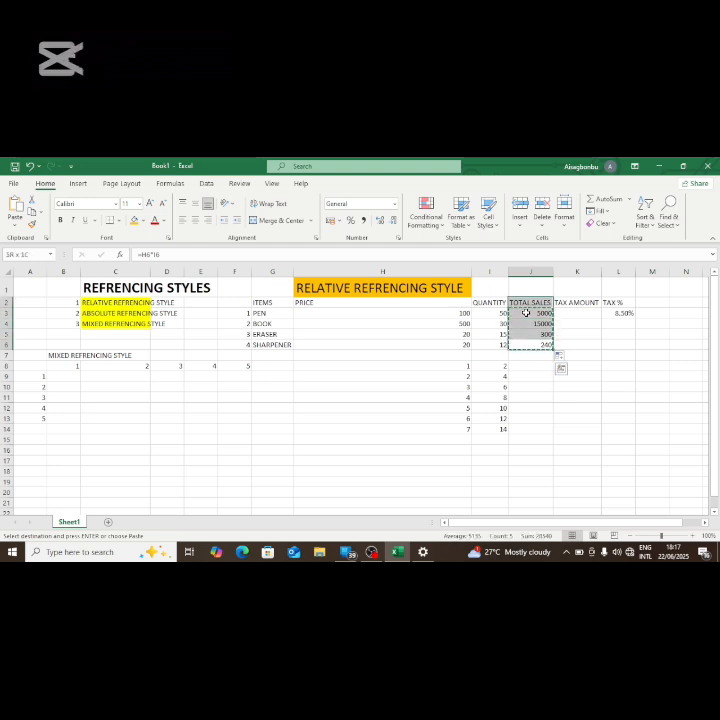
pyautogui.hotkey('shift', 'Down')
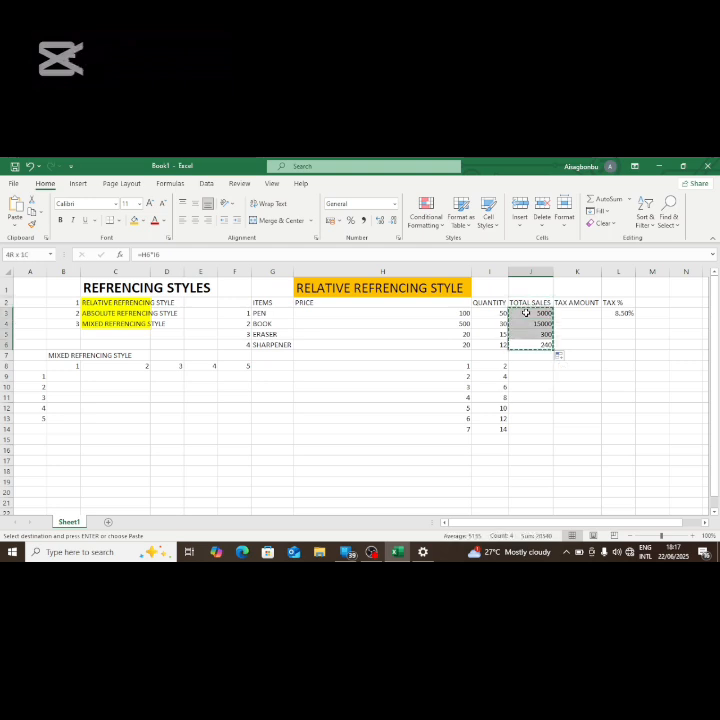
pyautogui.rightClick(530, 316)
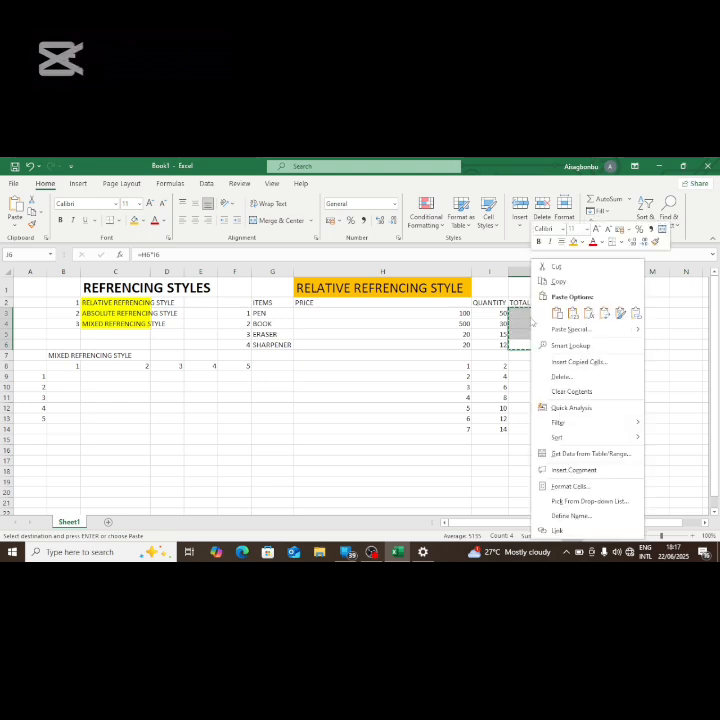
pyautogui.click(547, 284)
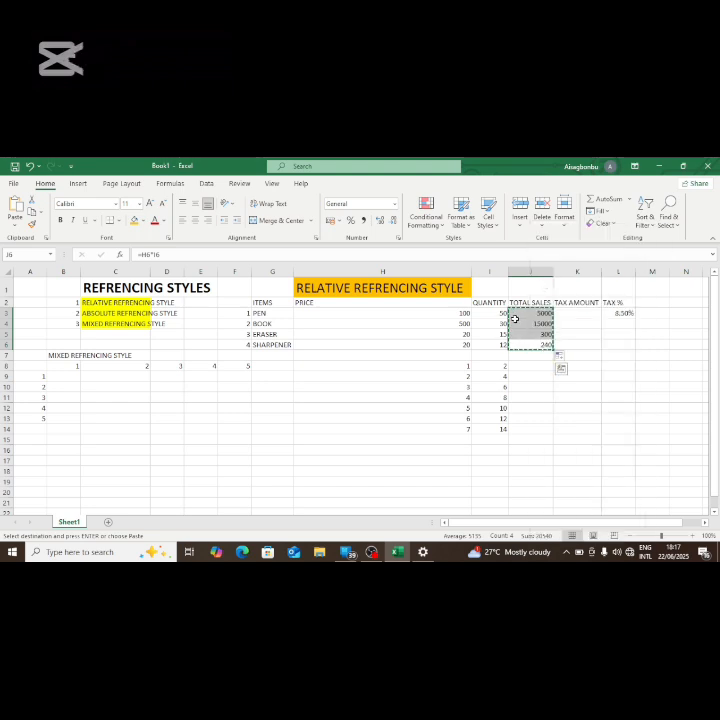
# Step: Paste the copied TOTAL SALES cells over J3 through J6 as values only and check J3's content
pyautogui.rightClick(516, 320)
pyautogui.click(558, 313)
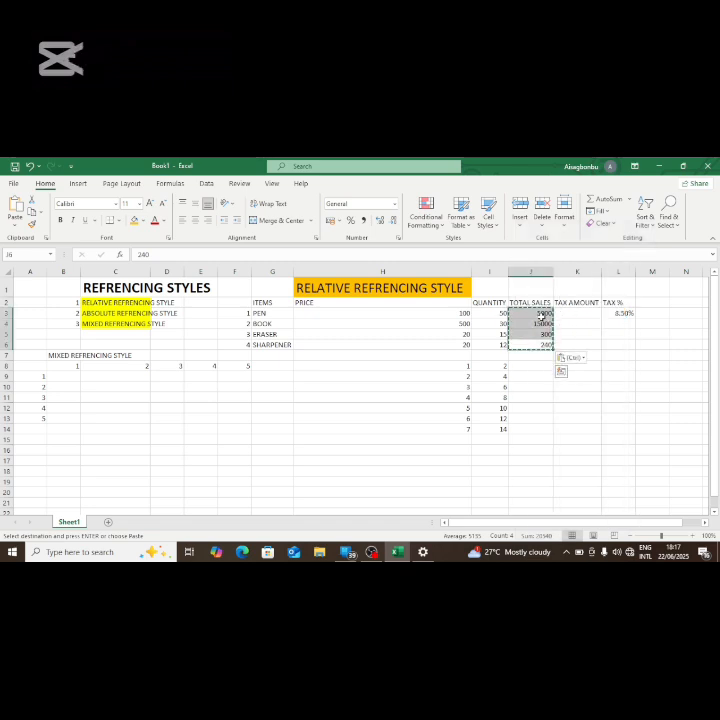
pyautogui.click(541, 316)
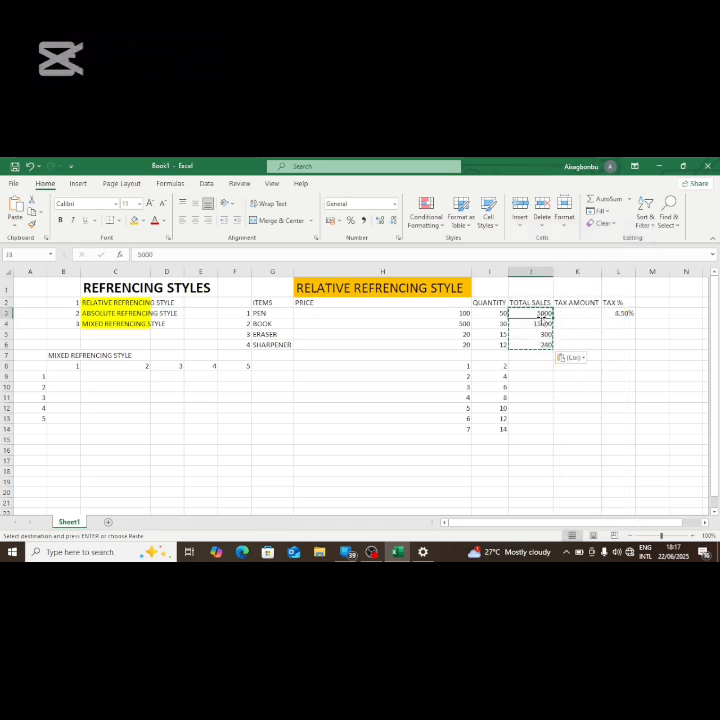